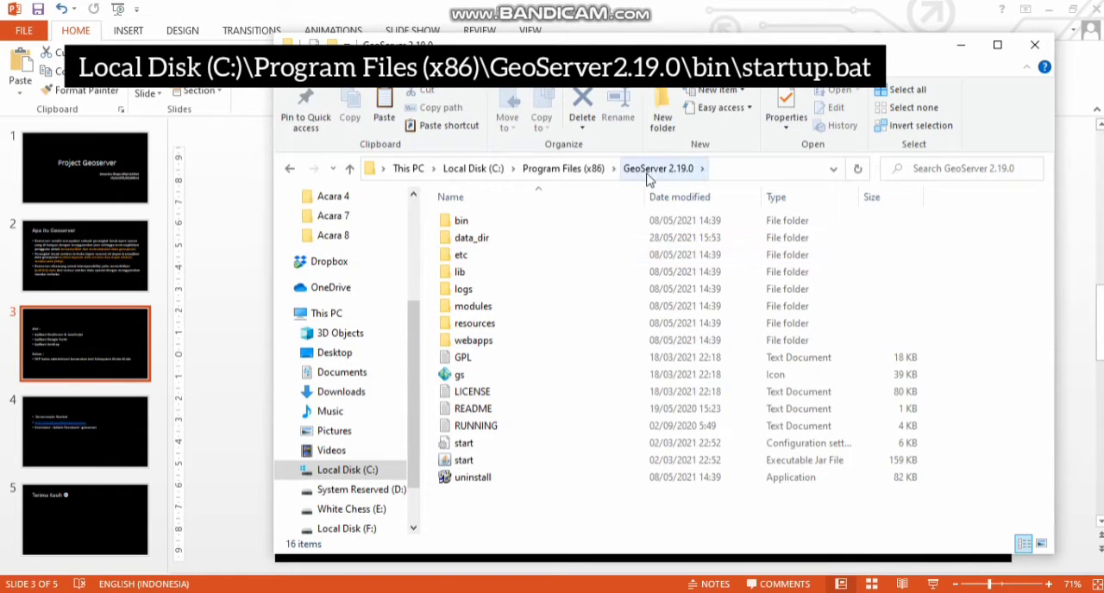
Step: Run the startup batch file in the bin folder of GeoServer 2.19.0 to start the server
double_click(477, 223)
double_click(479, 239)
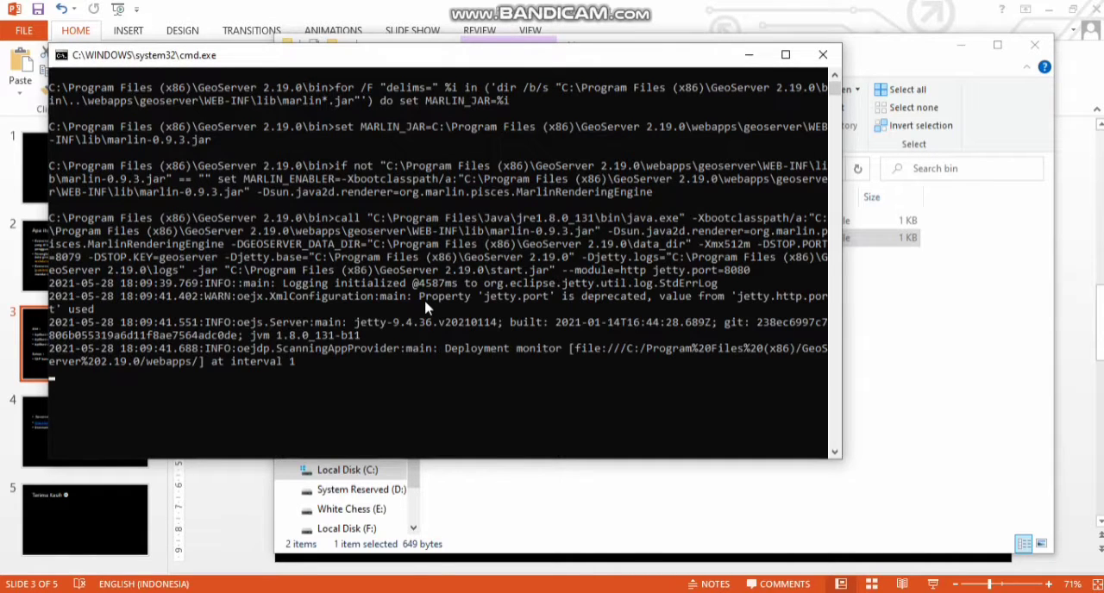
Step: Switch to PowerPoint to read the server notes on slide 4, and return to the server's command window
click(33, 448)
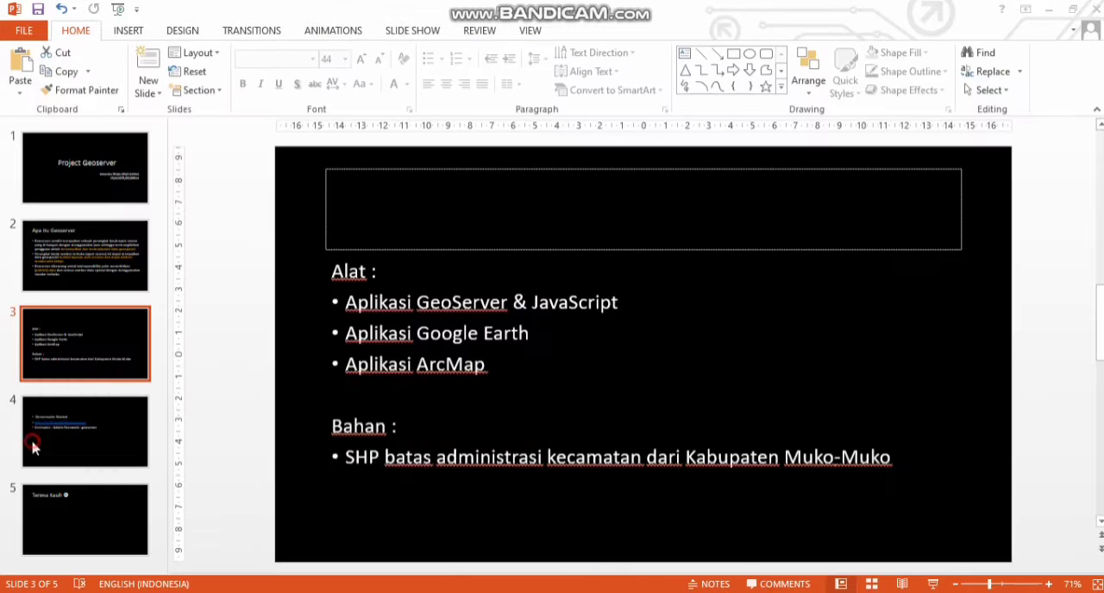
click(86, 470)
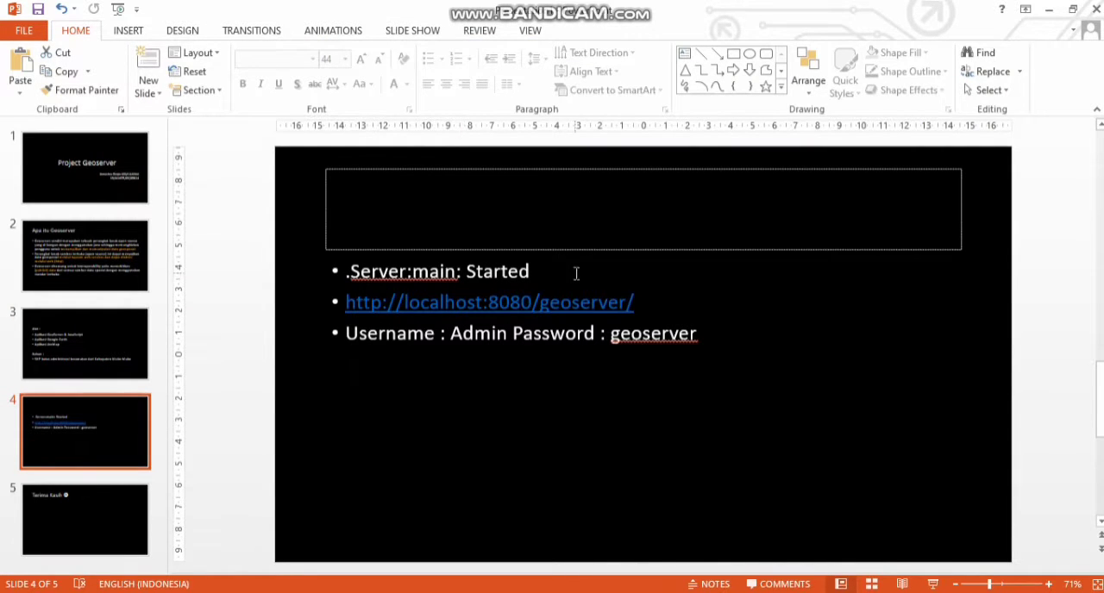
click(697, 591)
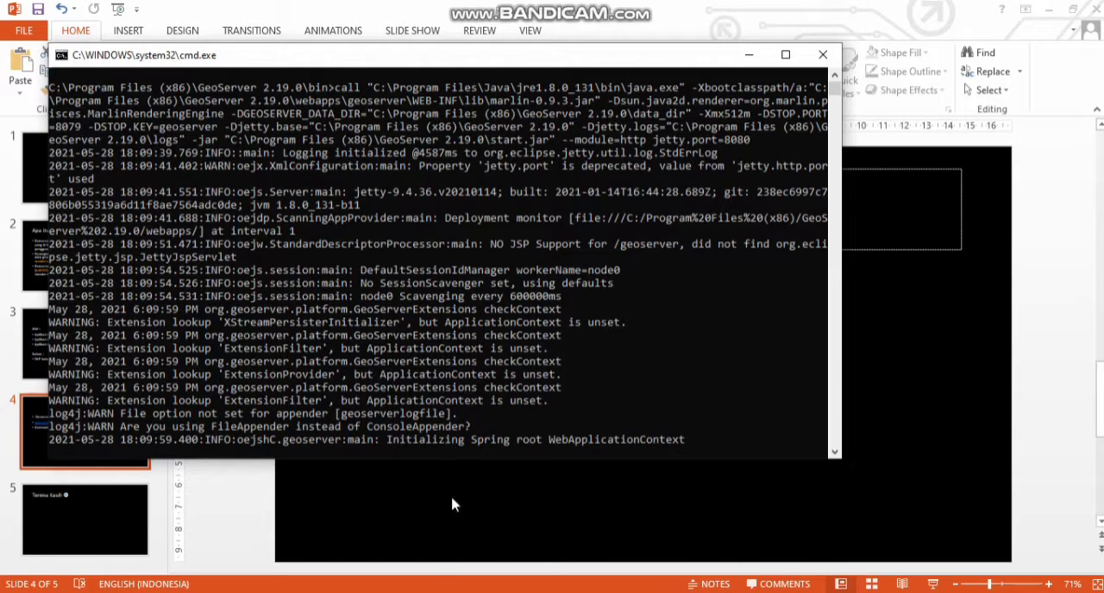
Step: Copy all ADMINISTRASIKECAMATAN_AR_50K files from the Administrasi Kabupaten Muko-muko folder in File Explorer
mouse_move(418, 592)
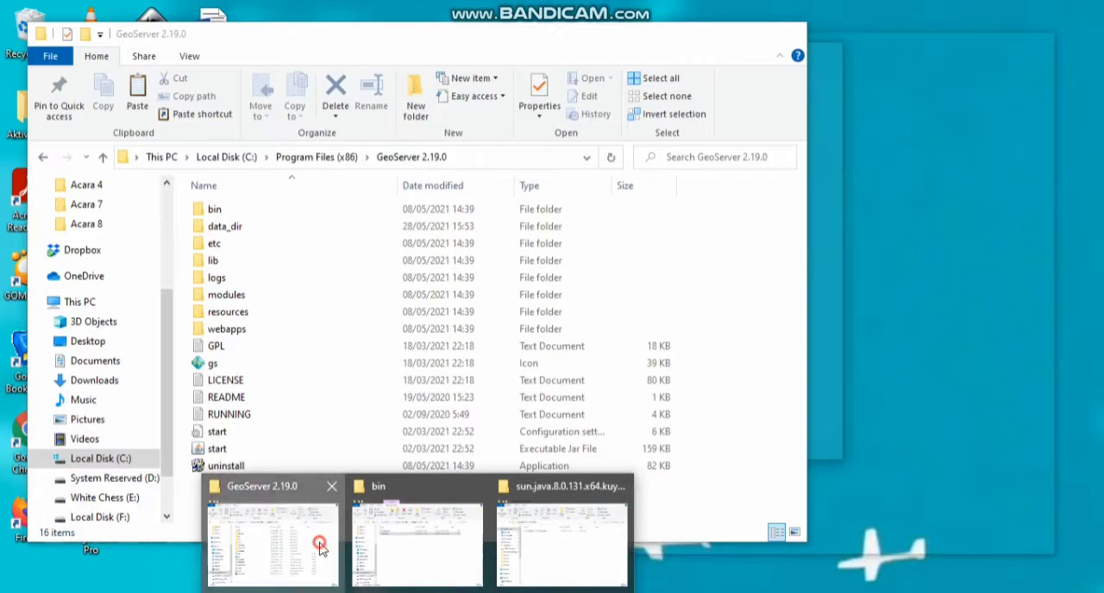
click(320, 548)
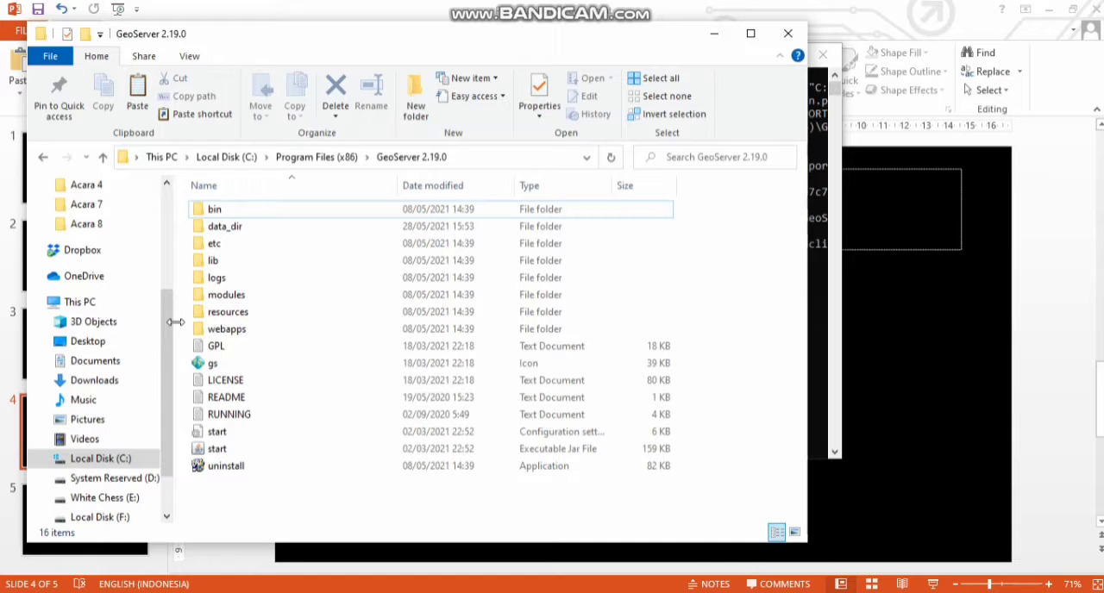
scroll(148, 359, up, 2)
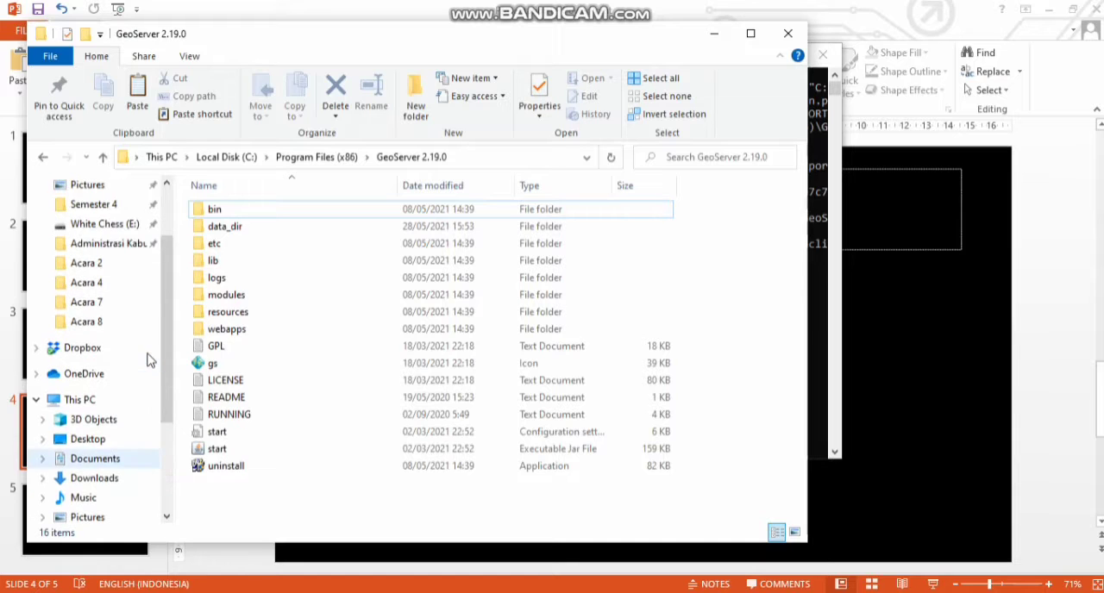
click(120, 244)
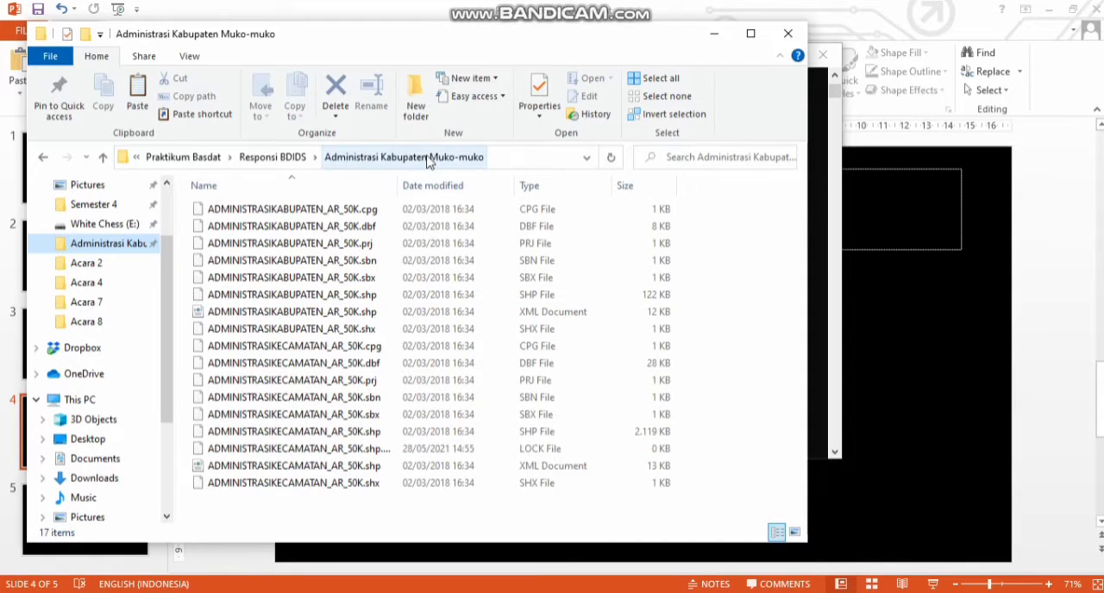
drag(288, 515, 276, 484)
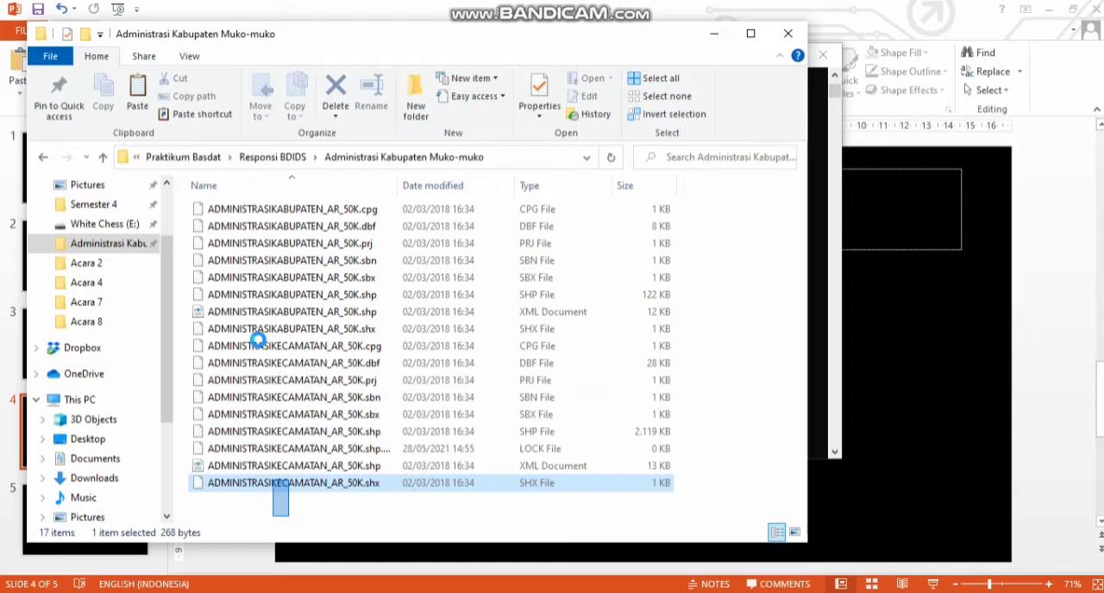
drag(258, 341, 258, 345)
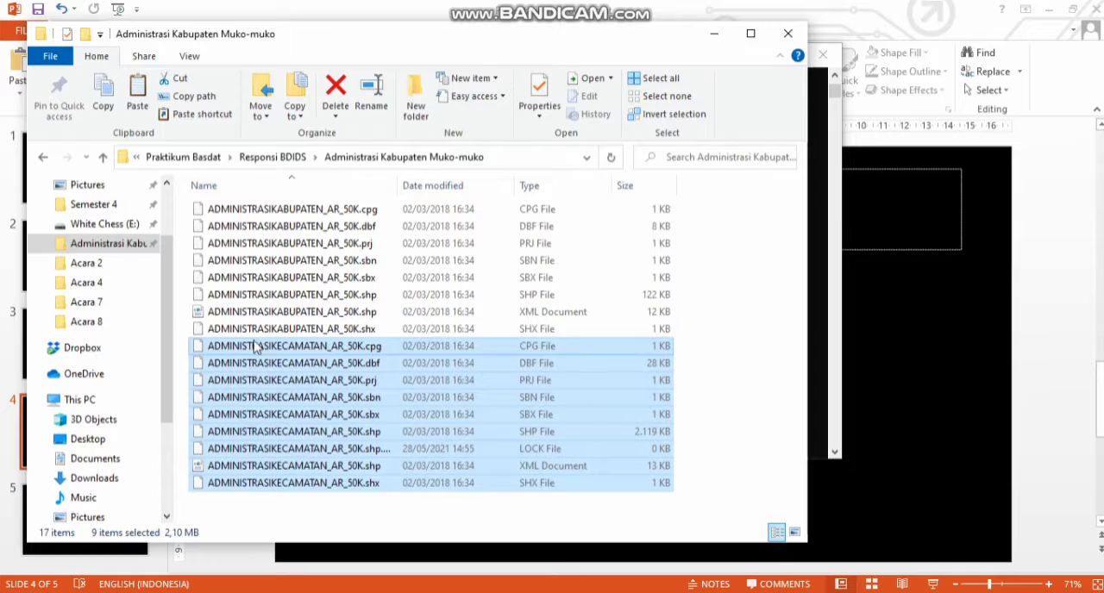
Step: Open the folder C:\Program Files (x86)\GeoServer 2.19.0\data_dir\data\shapefiles
scroll(124, 327, down, 3)
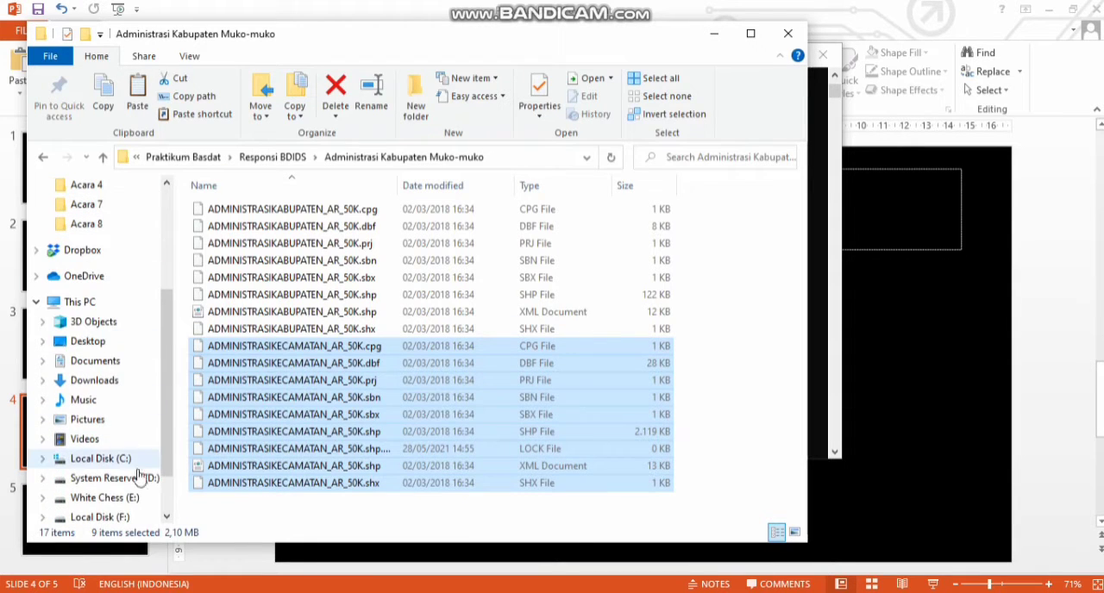
click(126, 458)
double_click(276, 263)
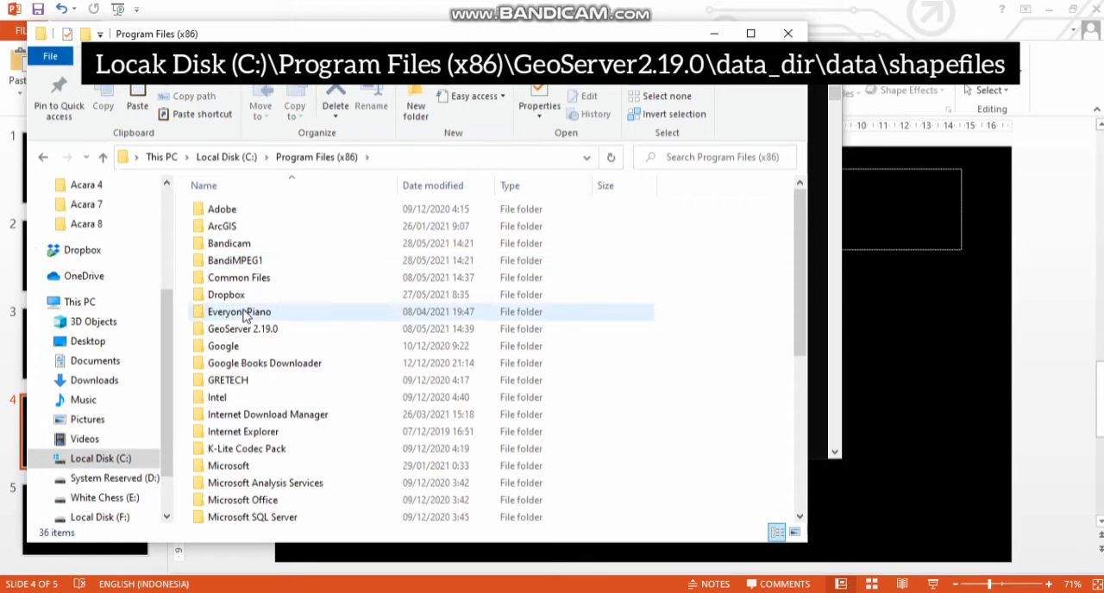
double_click(242, 329)
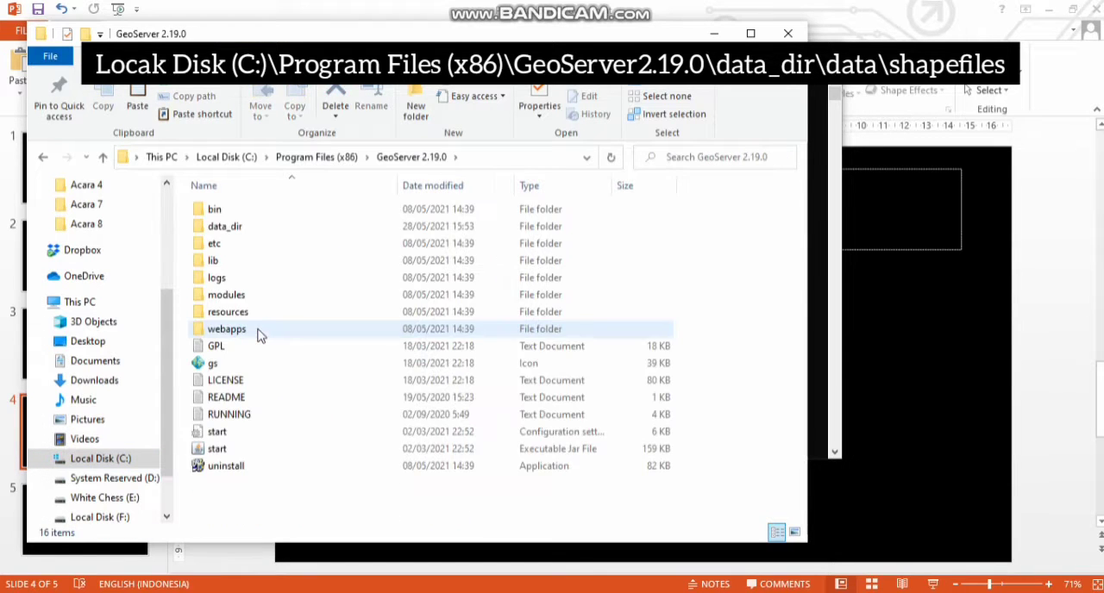
double_click(243, 228)
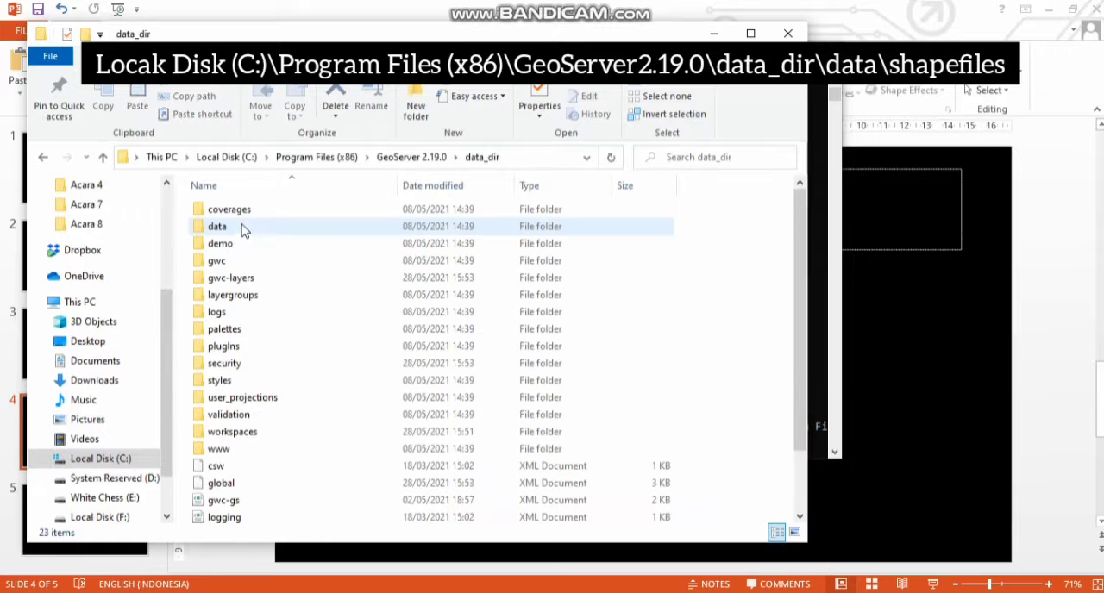
double_click(247, 234)
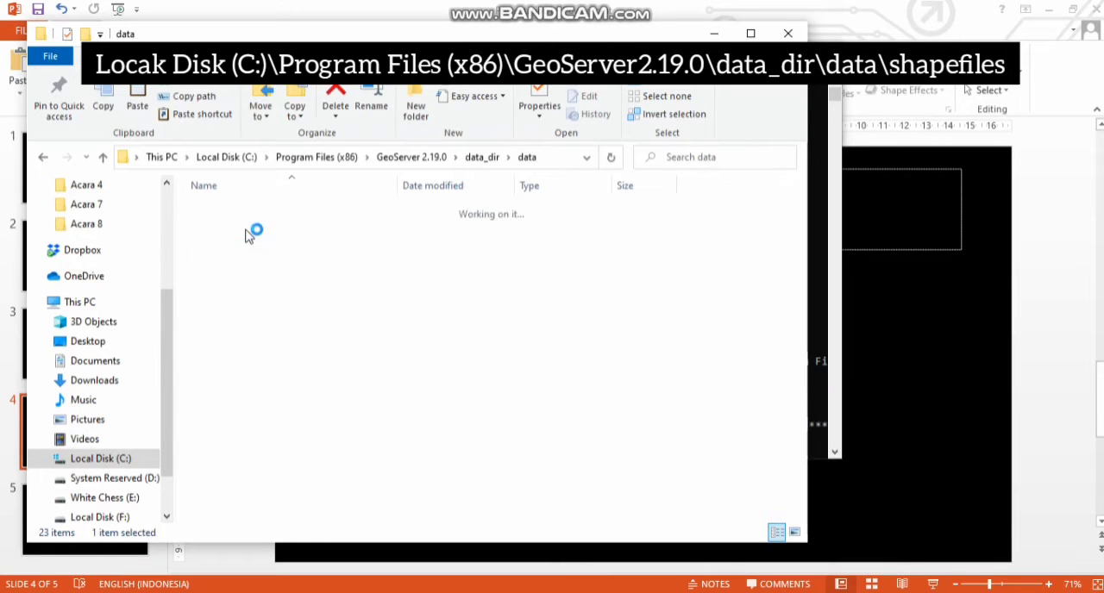
double_click(254, 245)
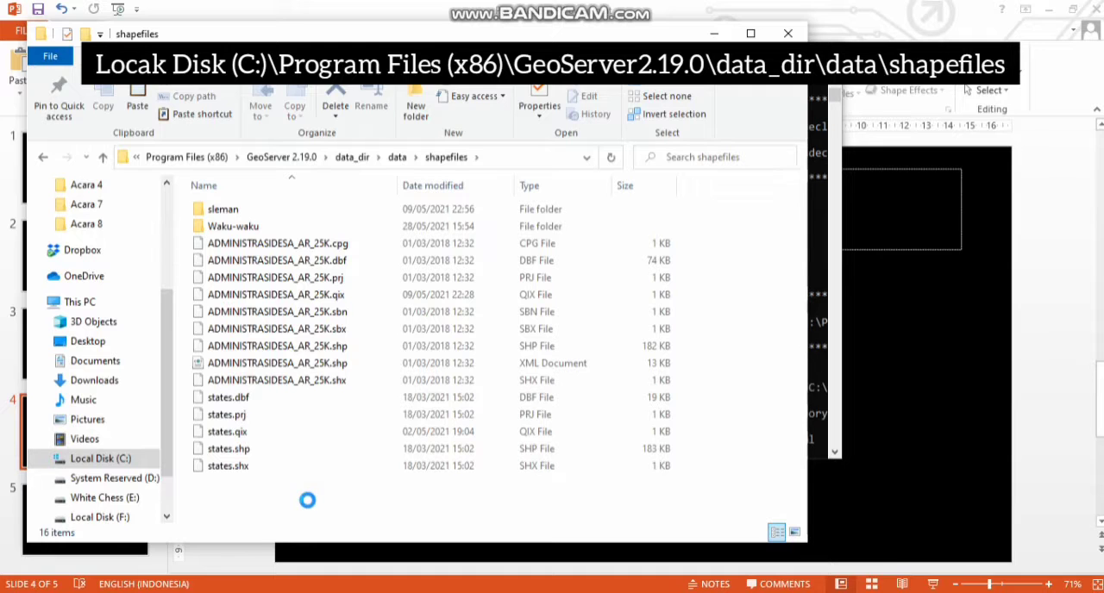
Step: Create a new folder named "kab. muko mkuo" inside the shapefiles folder
right_click(308, 503)
mouse_move(377, 463)
click(601, 278)
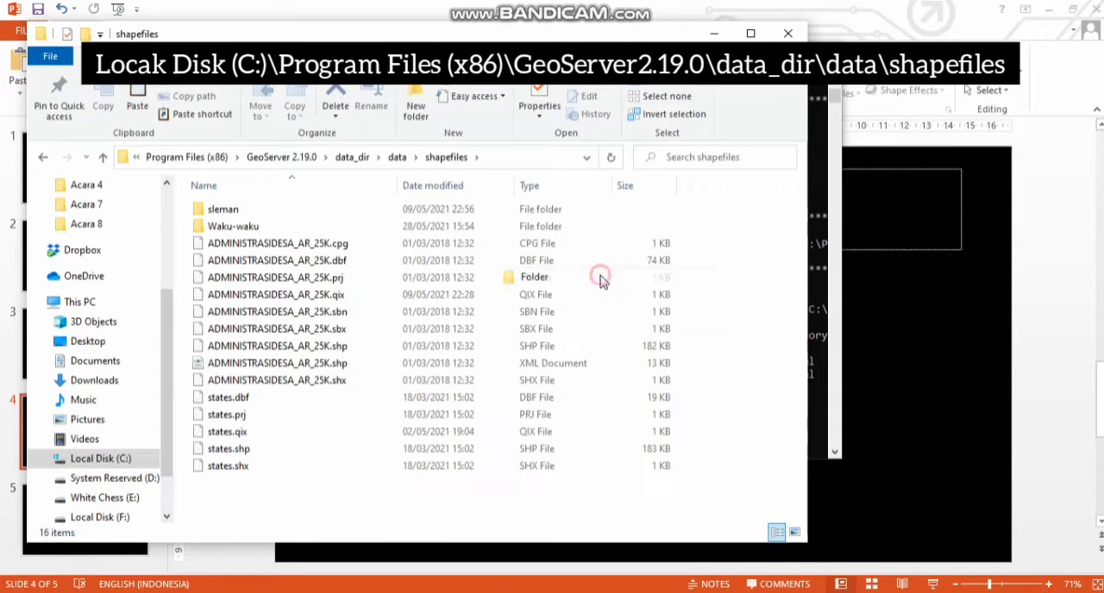
text(kab. muko mkuo)
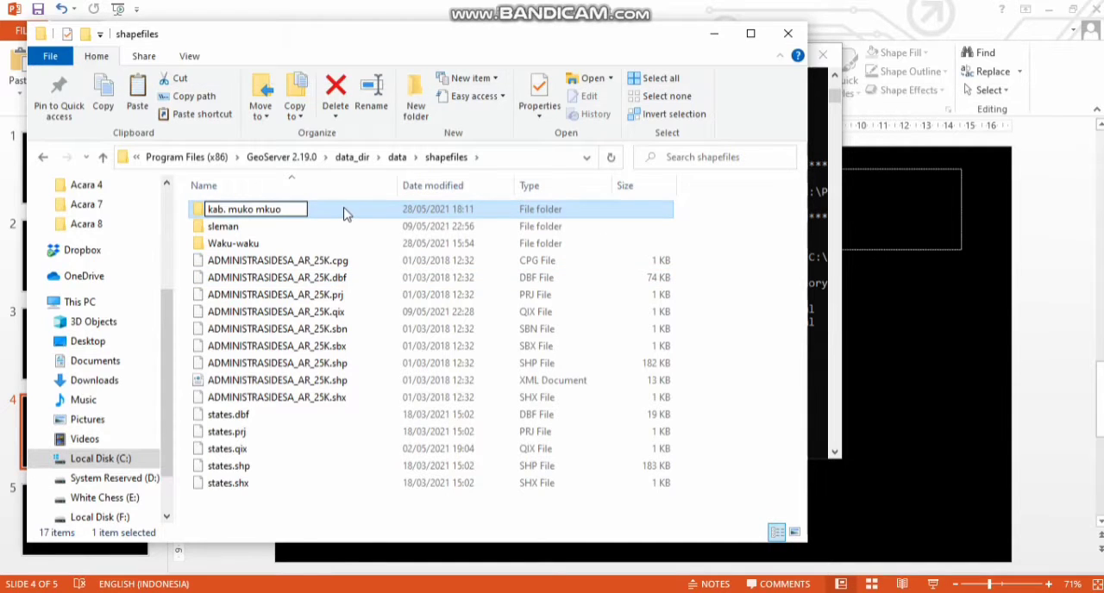
click(318, 212)
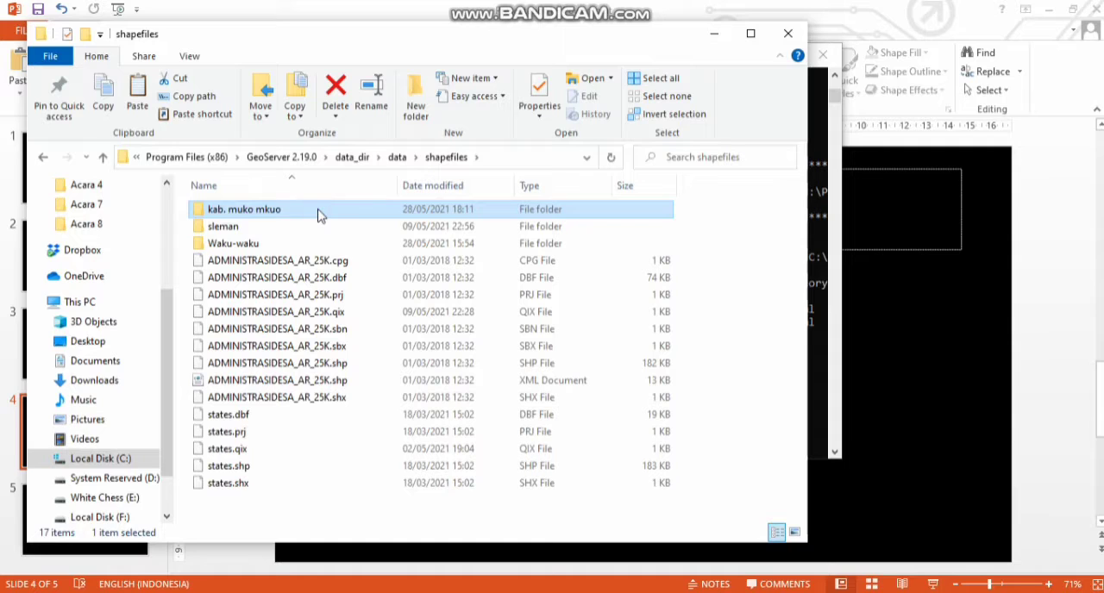
Step: Paste the copied ADMINISTRASIKECAMATAN_AR_50K files into the "kab. muko mkuo" folder and minimize File Explorer
double_click(317, 212)
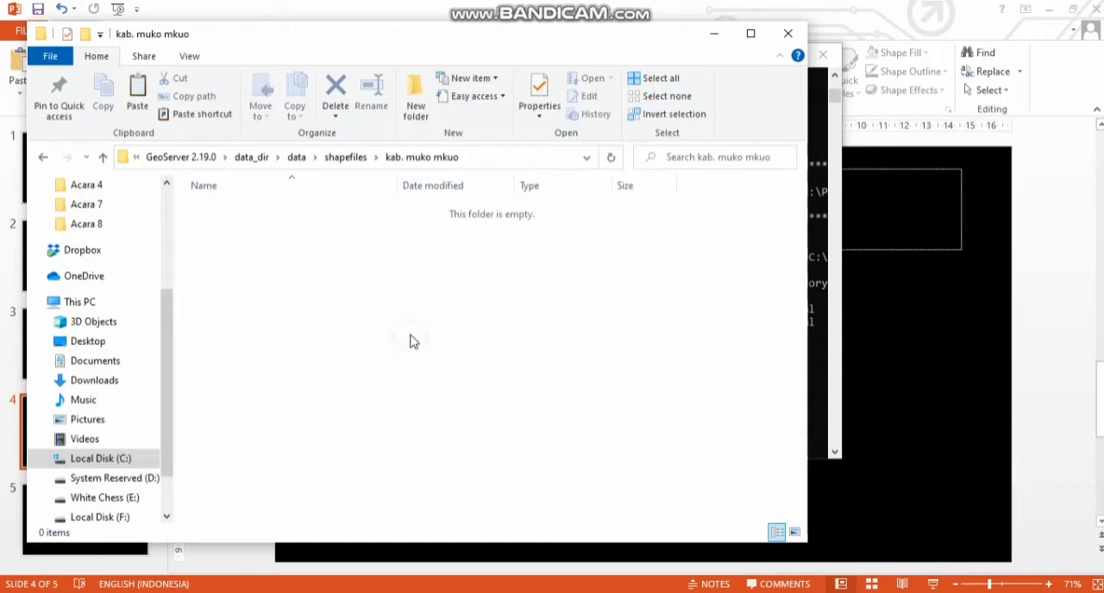
key(ctrl+v)
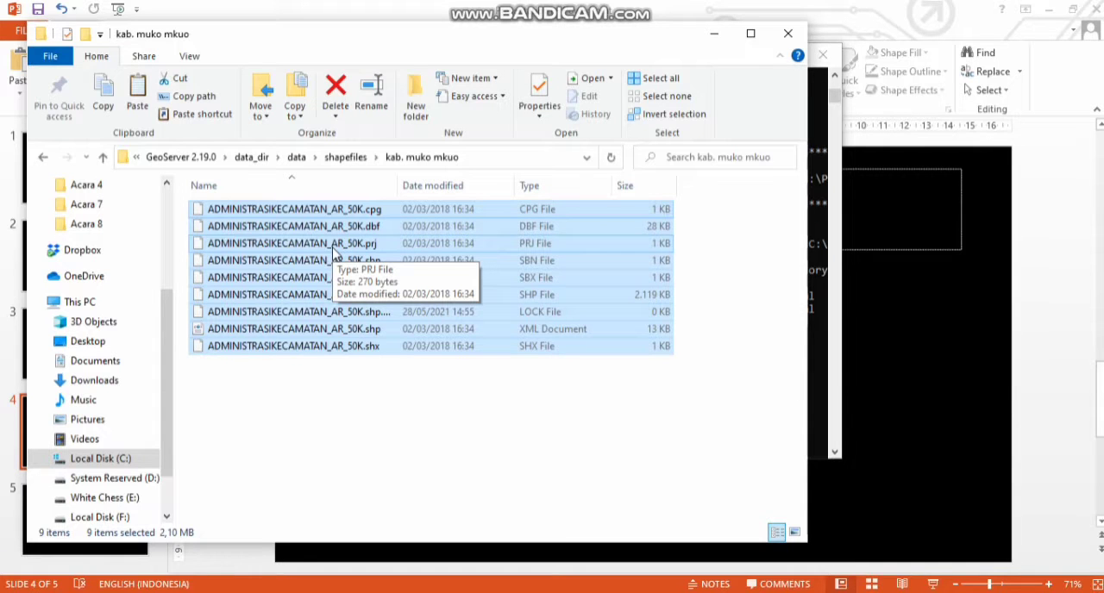
click(714, 35)
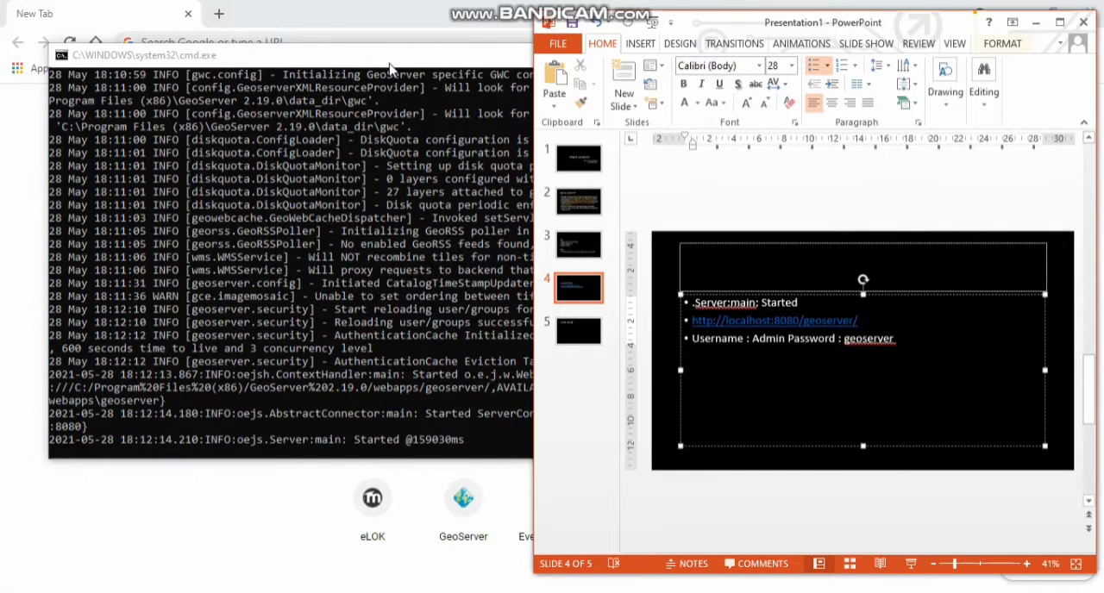
click(390, 69)
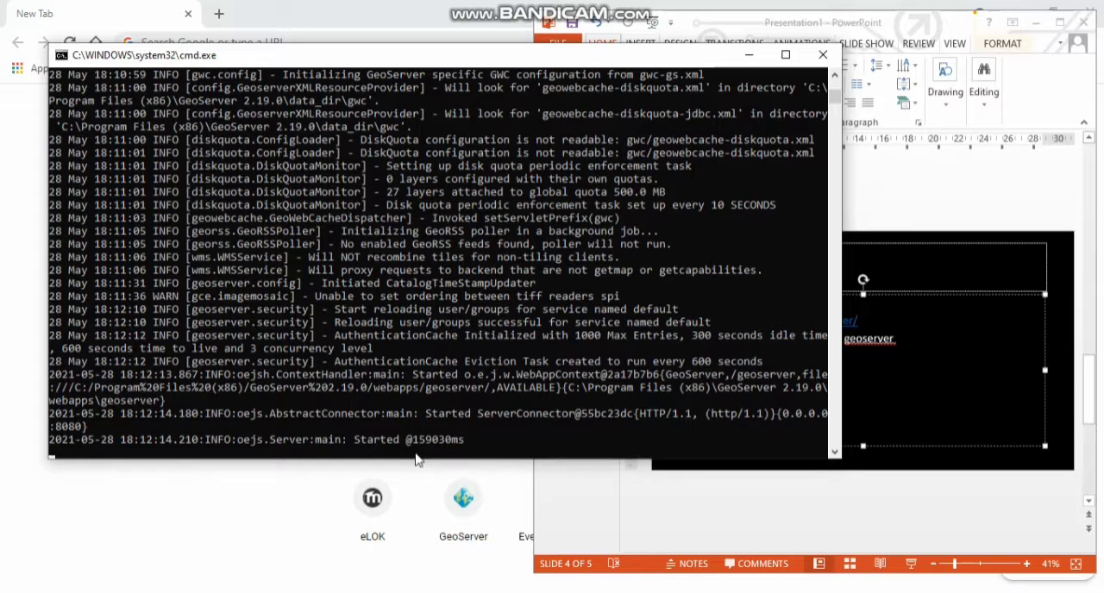
click(929, 357)
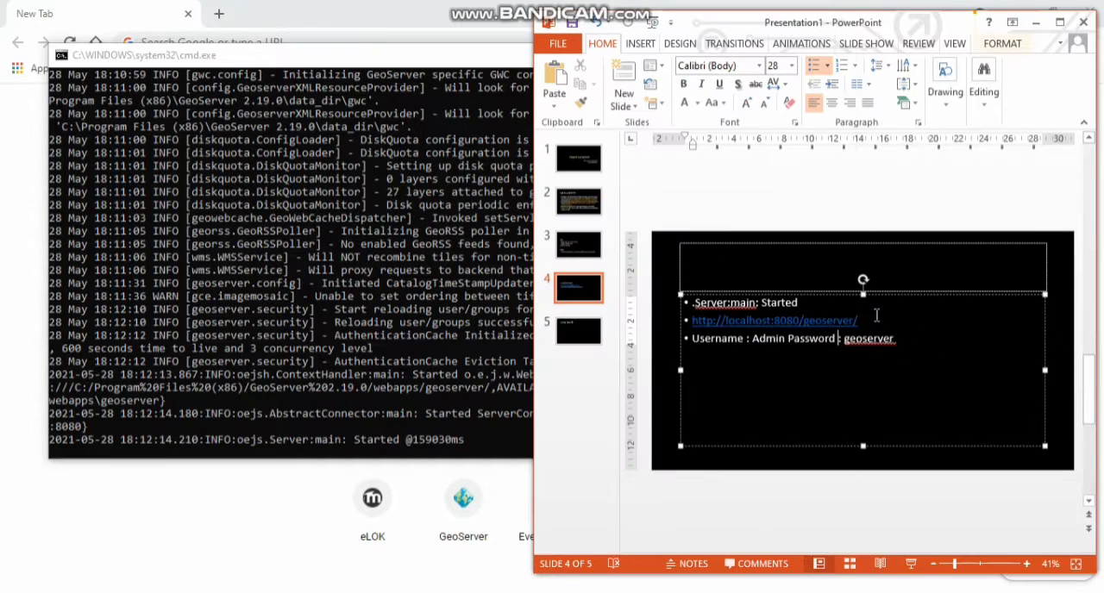
drag(857, 320, 693, 321)
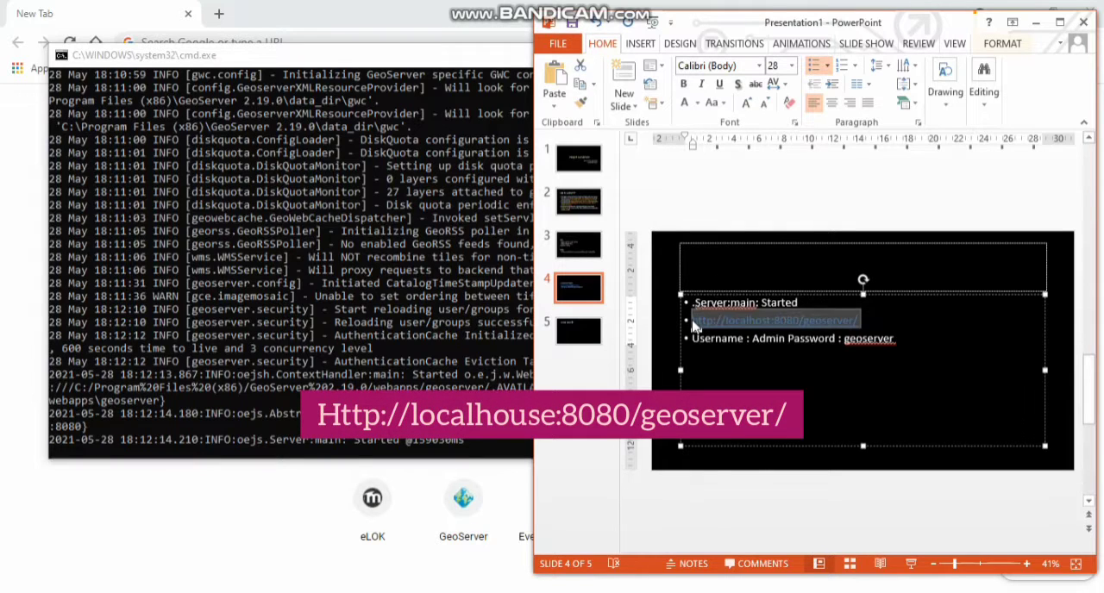
text(http://localhost:8080/geoserver/)
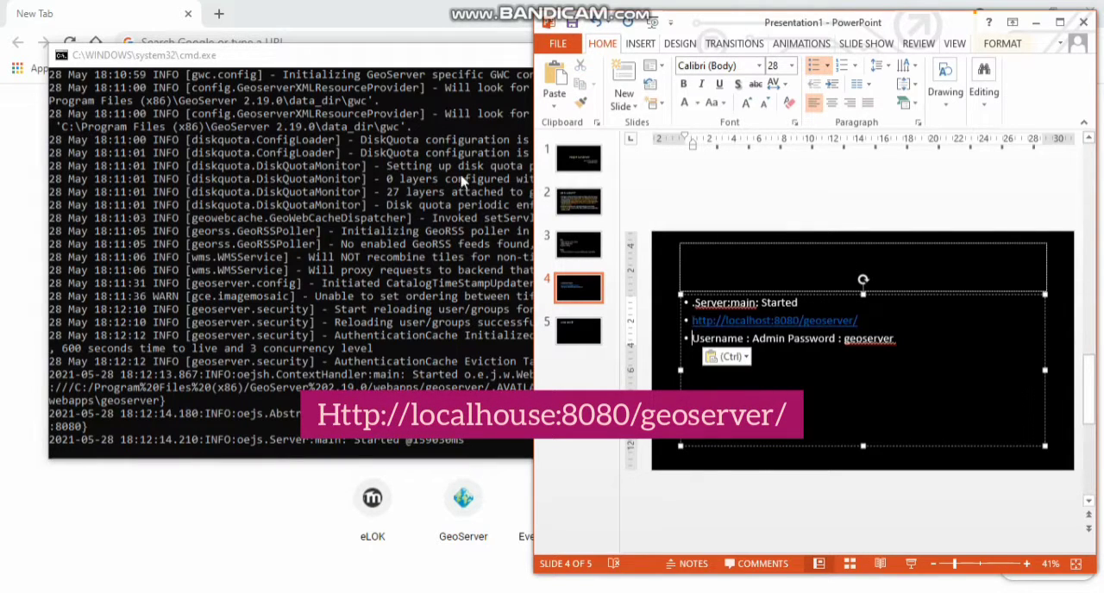
click(385, 22)
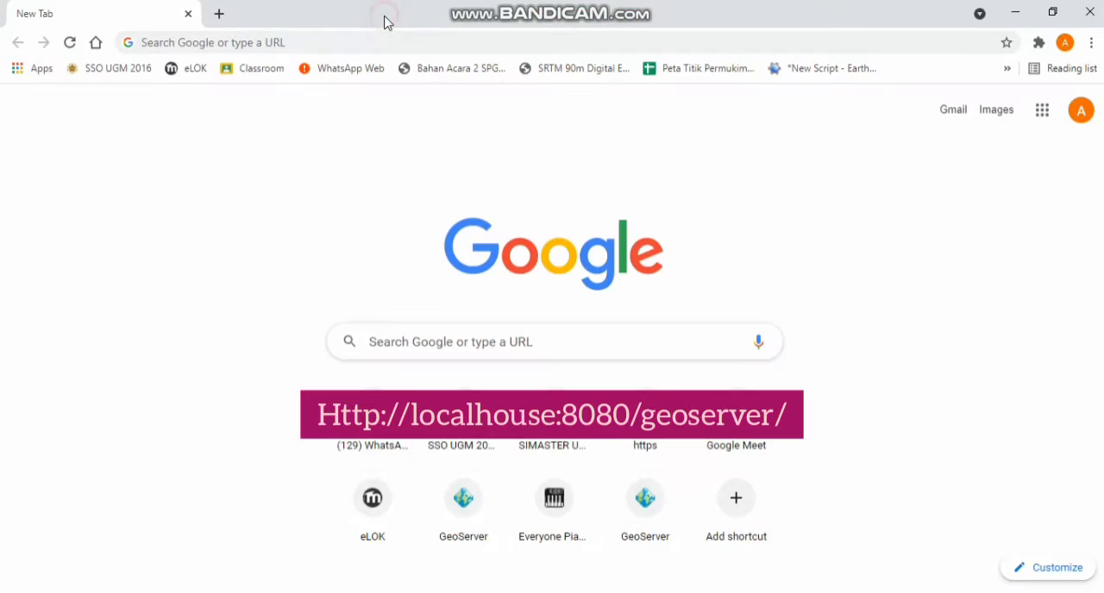
click(327, 50)
text(http://localhost:8080/geoserver/)
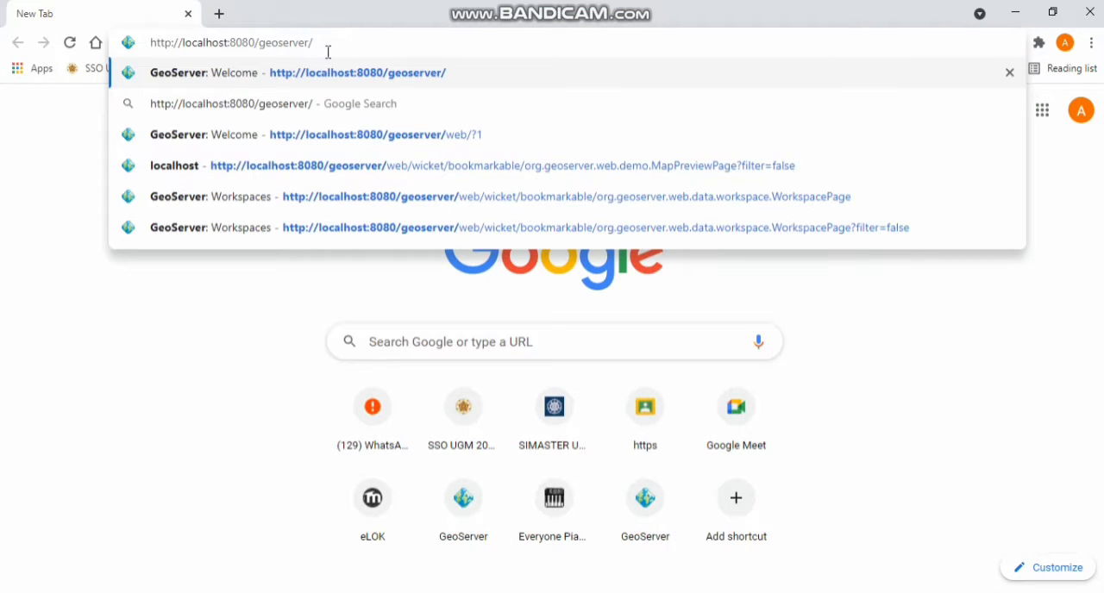
key(Return)
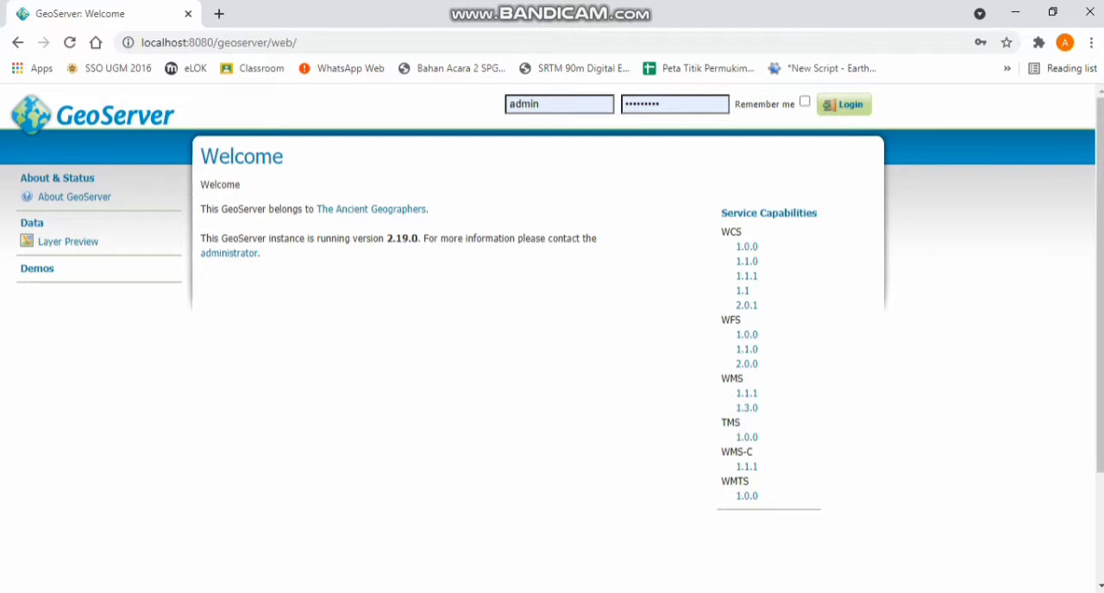
Step: Review the login details on the PowerPoint slide and log in to GeoServer as admin with the prefilled credentials
mouse_move(656, 592)
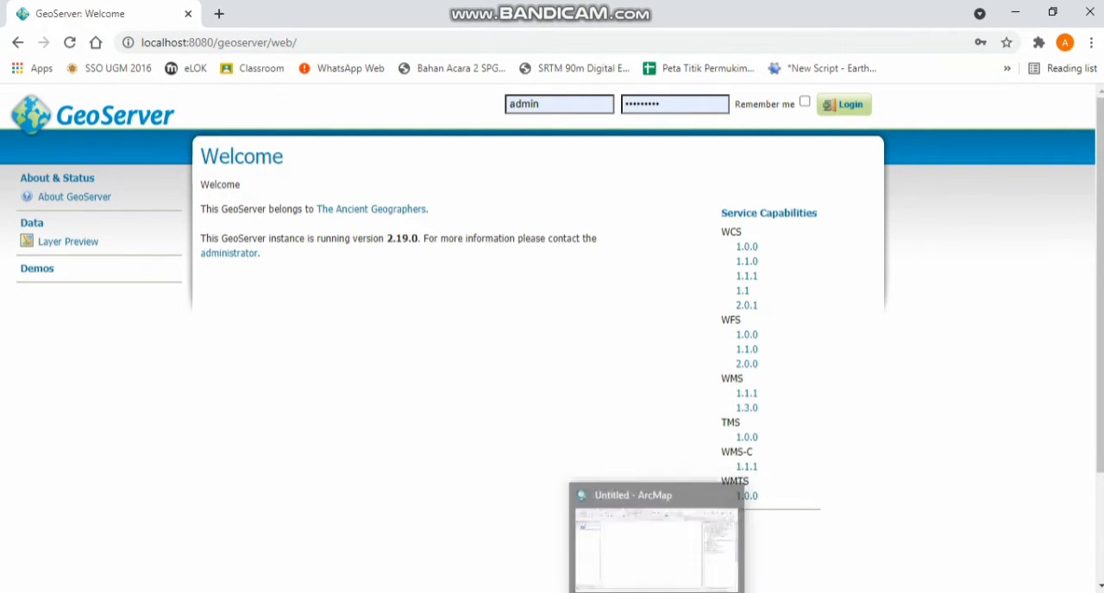
click(605, 592)
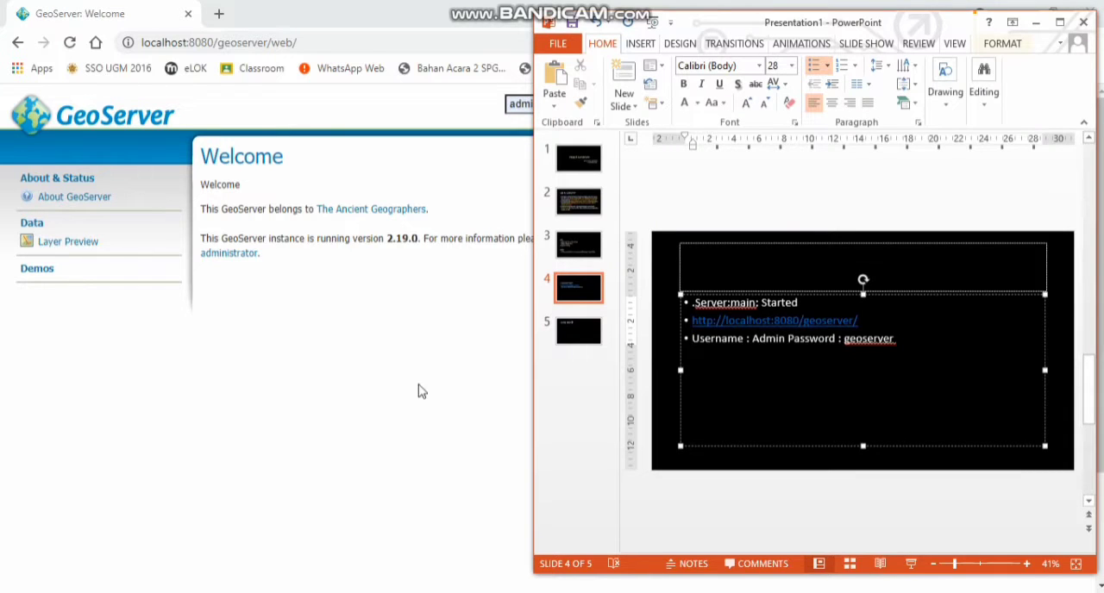
click(390, 343)
click(840, 104)
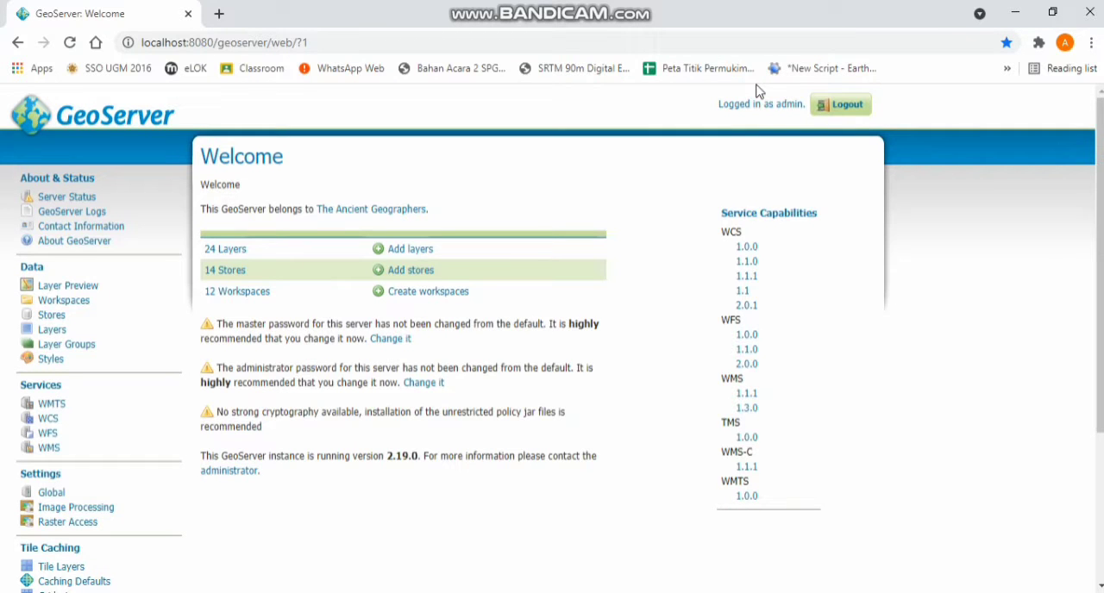
Step: Start a new workspace and name it Kabupaten_Mukomuko, with an underscore instead of the space
click(92, 306)
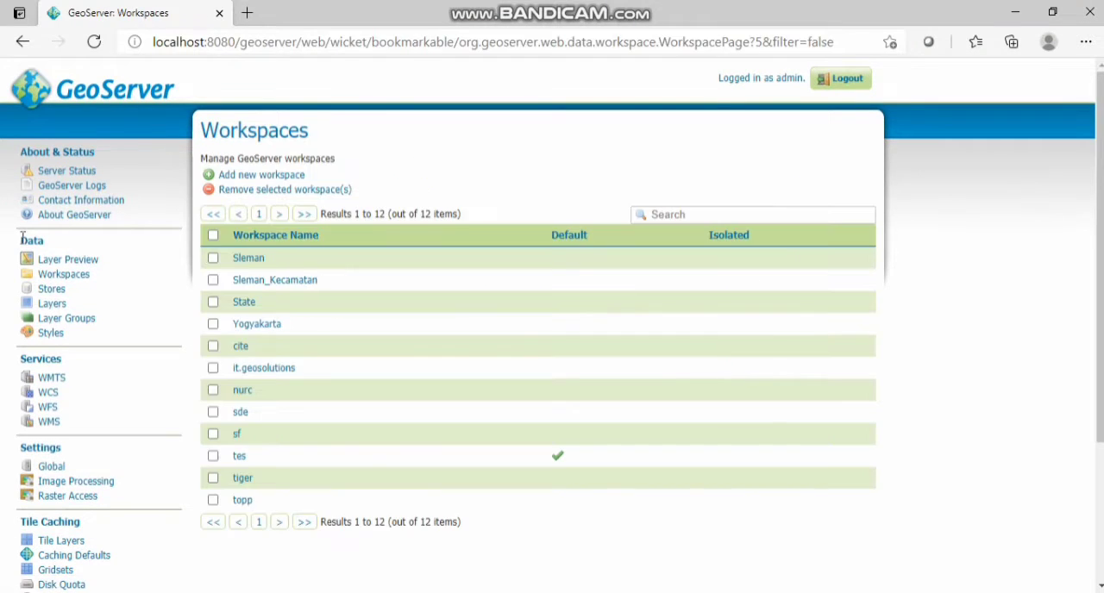
click(294, 177)
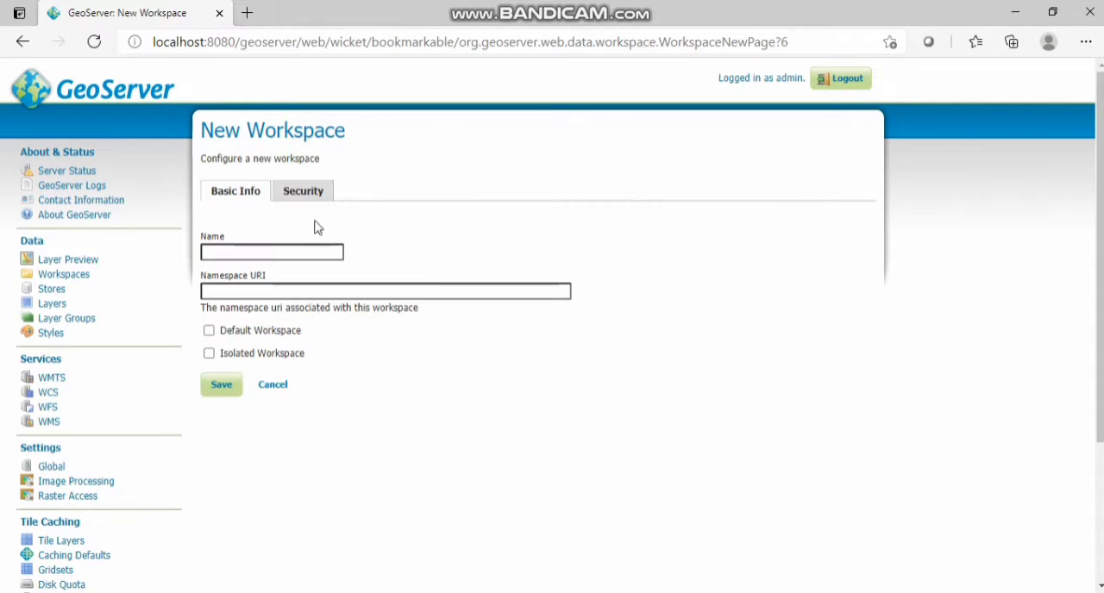
click(302, 250)
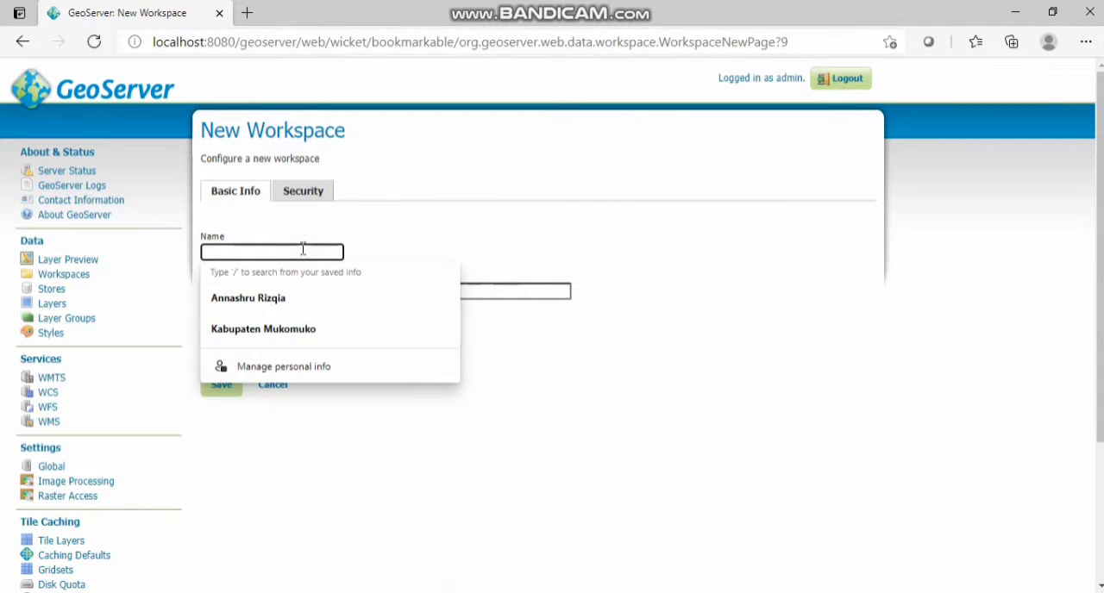
click(319, 339)
click(261, 255)
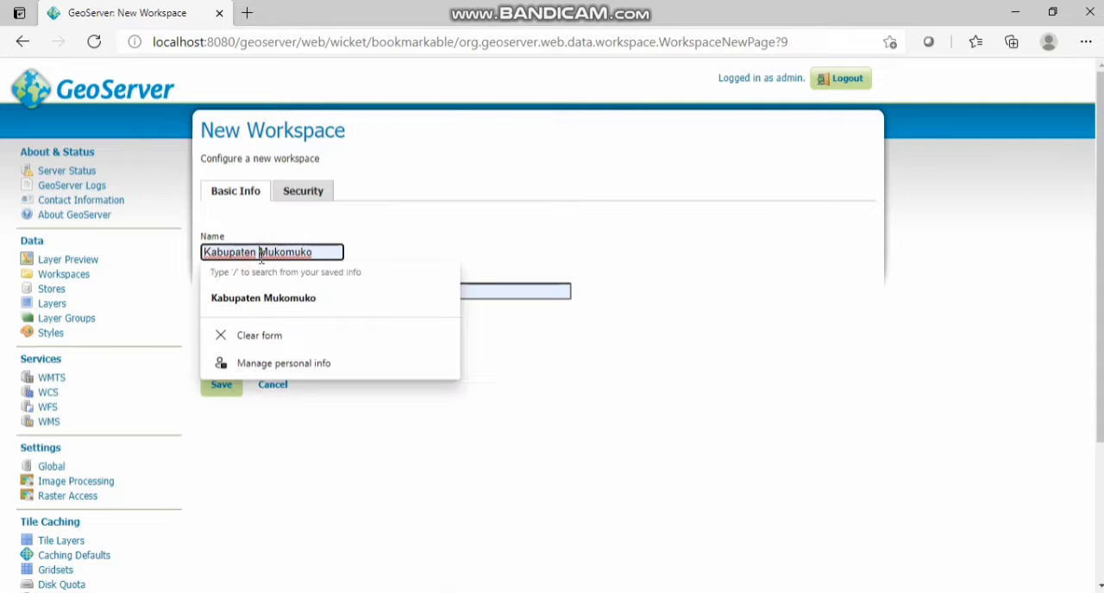
key(BackSpace)
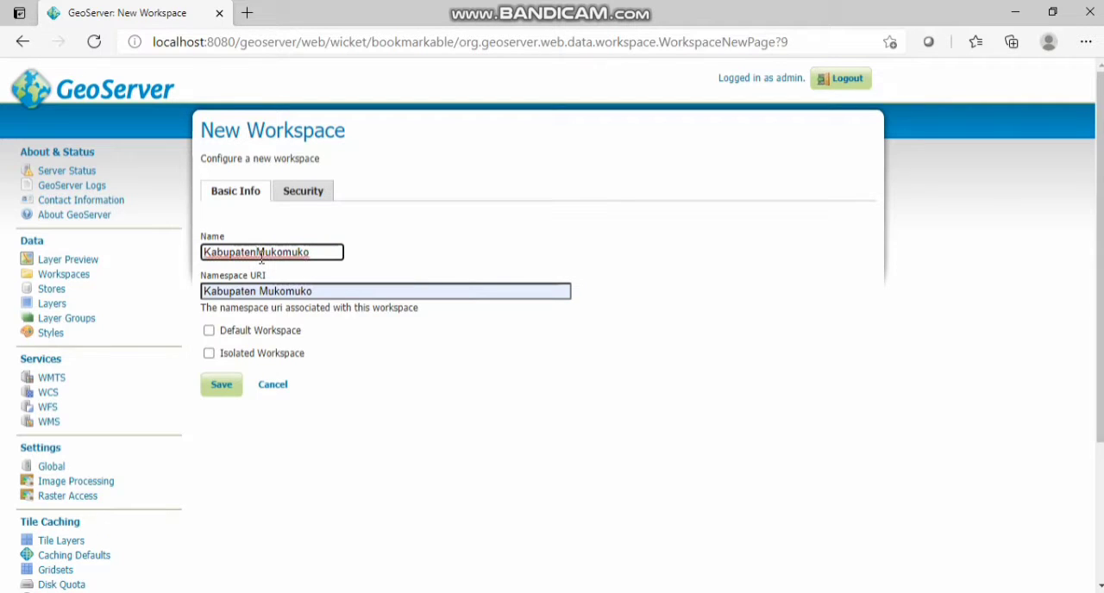
text(_)
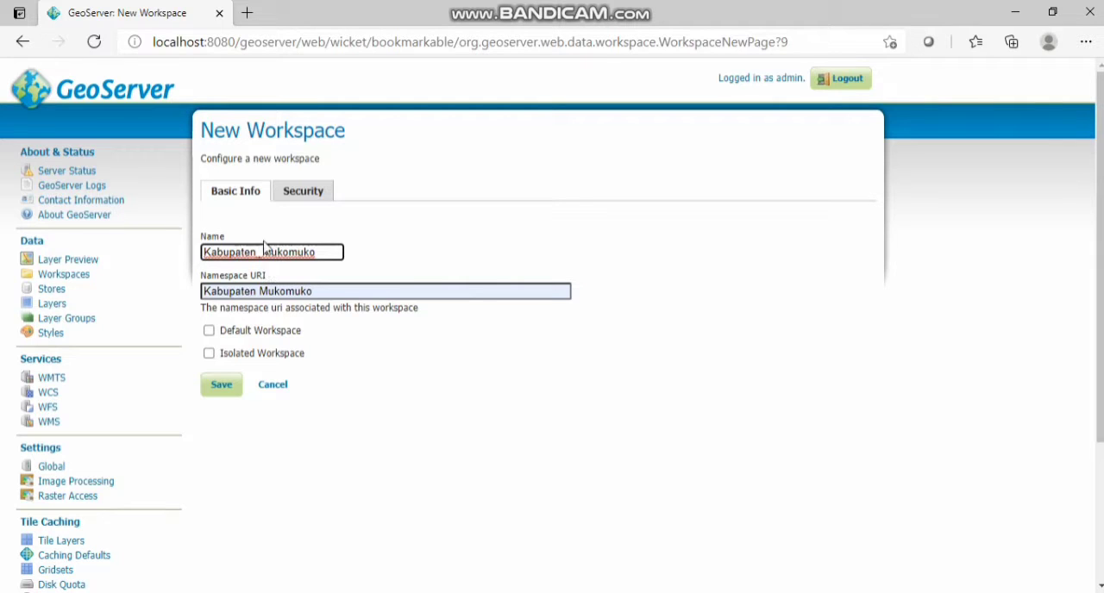
click(263, 295)
key(BackSpace)
key(BackSpace)
key(BackSpace)
key(BackSpace)
key(BackSpace)
key(BackSpace)
key(BackSpace)
key(BackSpace)
key(BackSpace)
key(BackSpace)
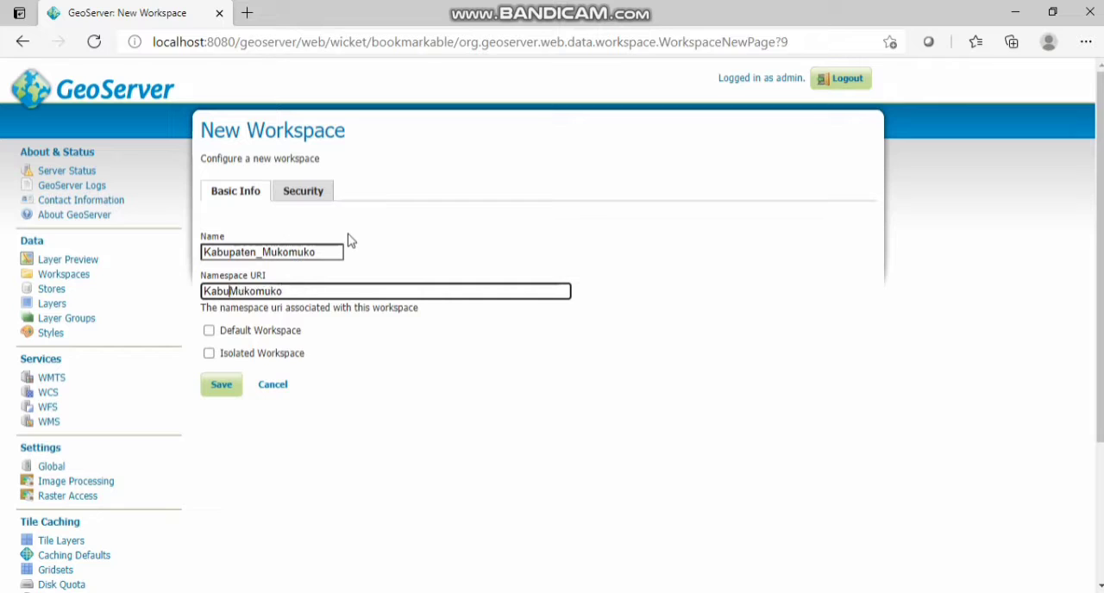
key(Home)
text(http://geoserver.org/)
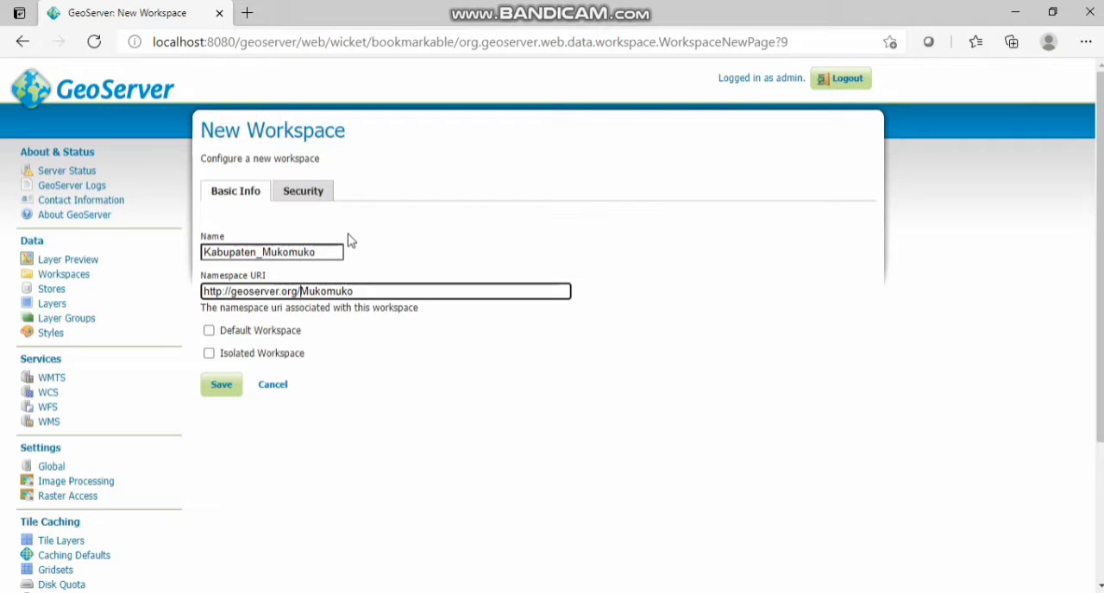
text(k)
key(BackSpace)
text(Kab)
click(219, 387)
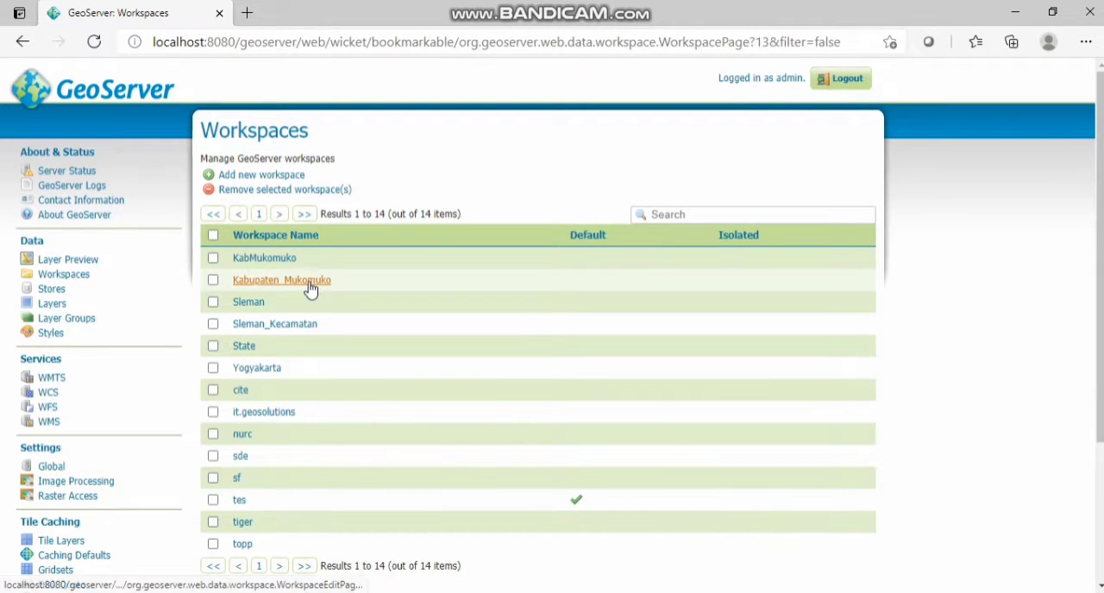
Step: Make Kabupaten_Mukomuko the default workspace, enable its WMTS, WCS, WFS and WMS services, and save it
click(310, 284)
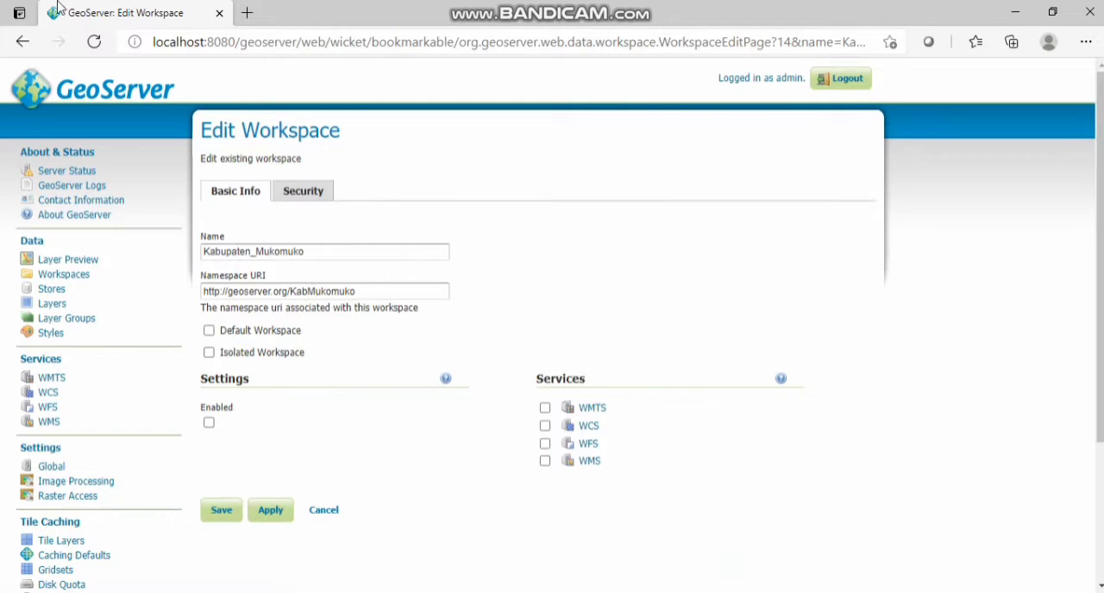
click(209, 331)
click(544, 409)
click(545, 426)
click(545, 444)
click(545, 462)
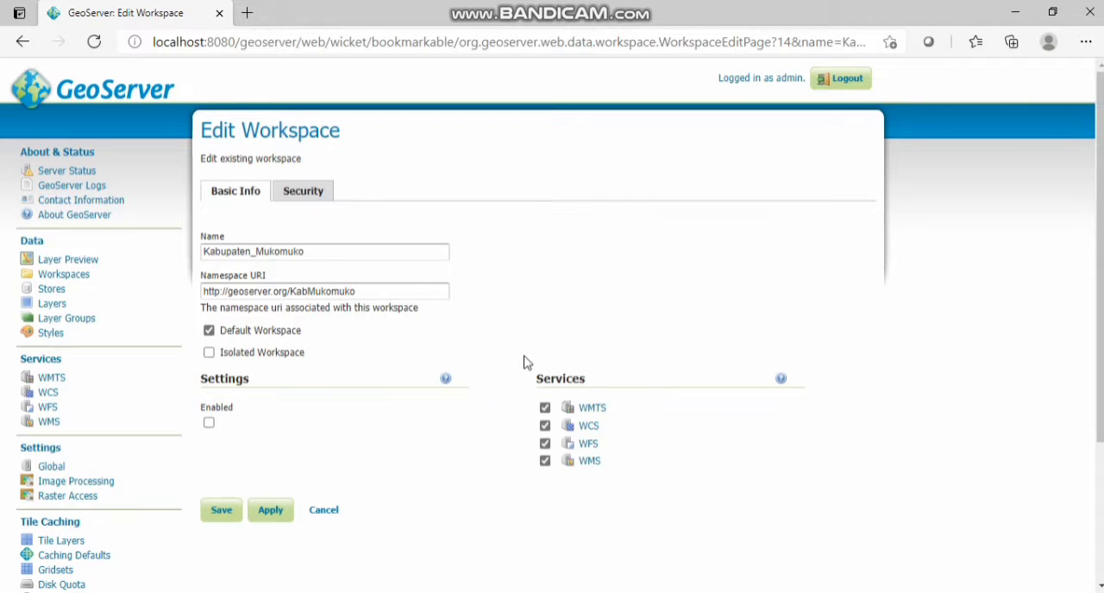
click(234, 510)
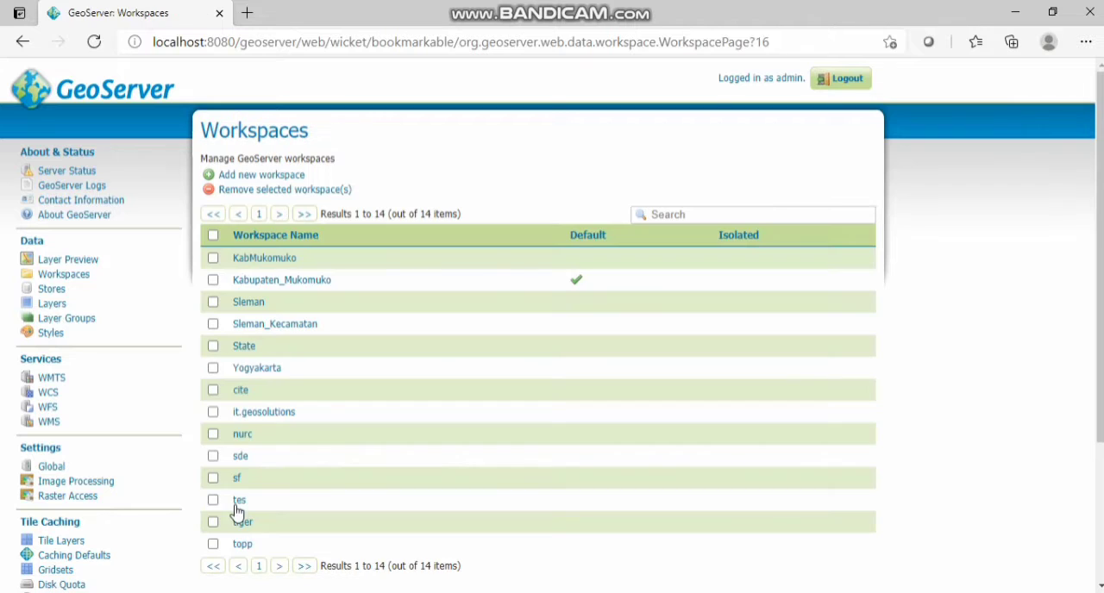
Step: Add a new Shapefile store in the Kabupaten_Mukomuko workspace with the data source name Inageoportal
click(48, 291)
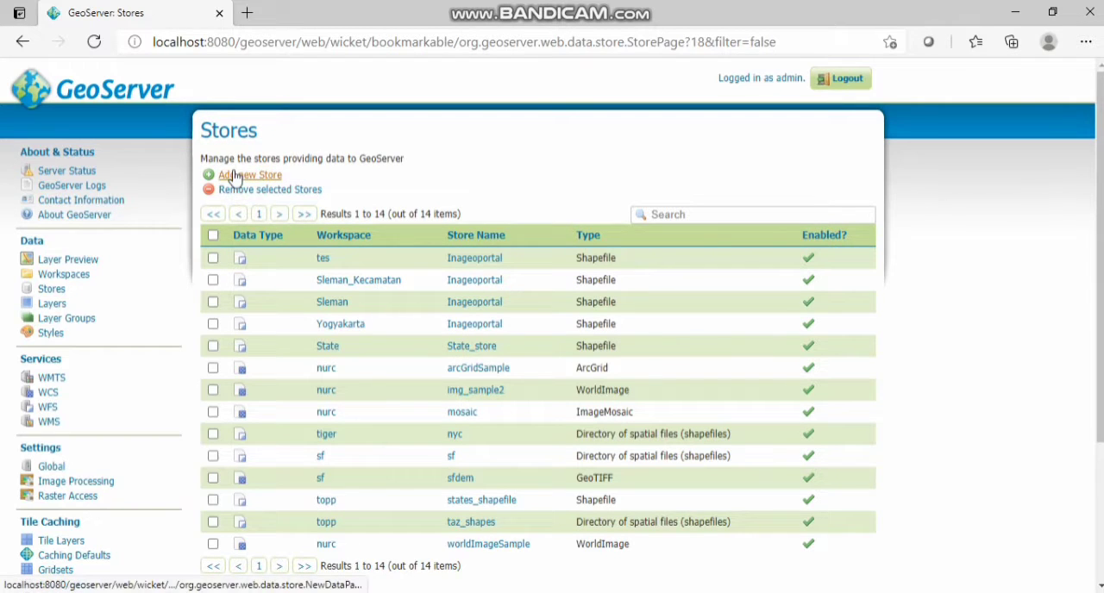
click(278, 176)
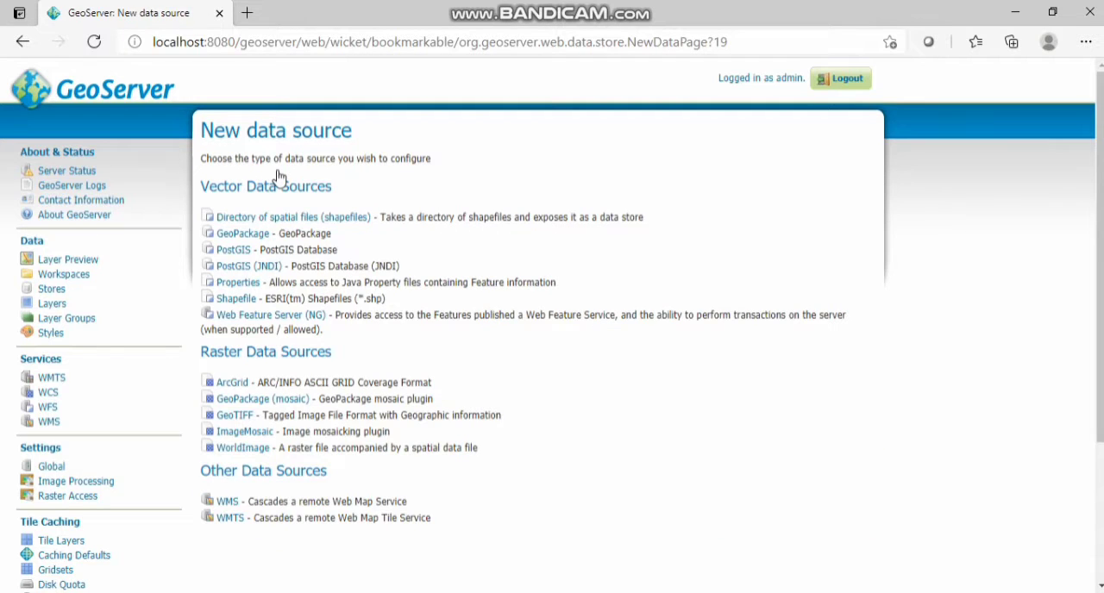
click(237, 299)
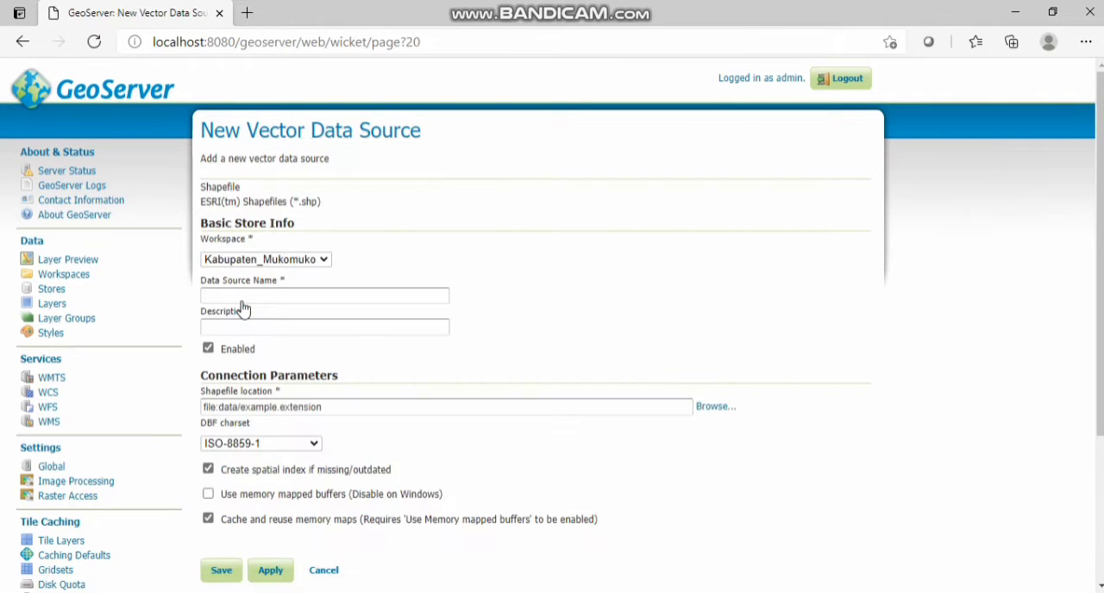
click(277, 293)
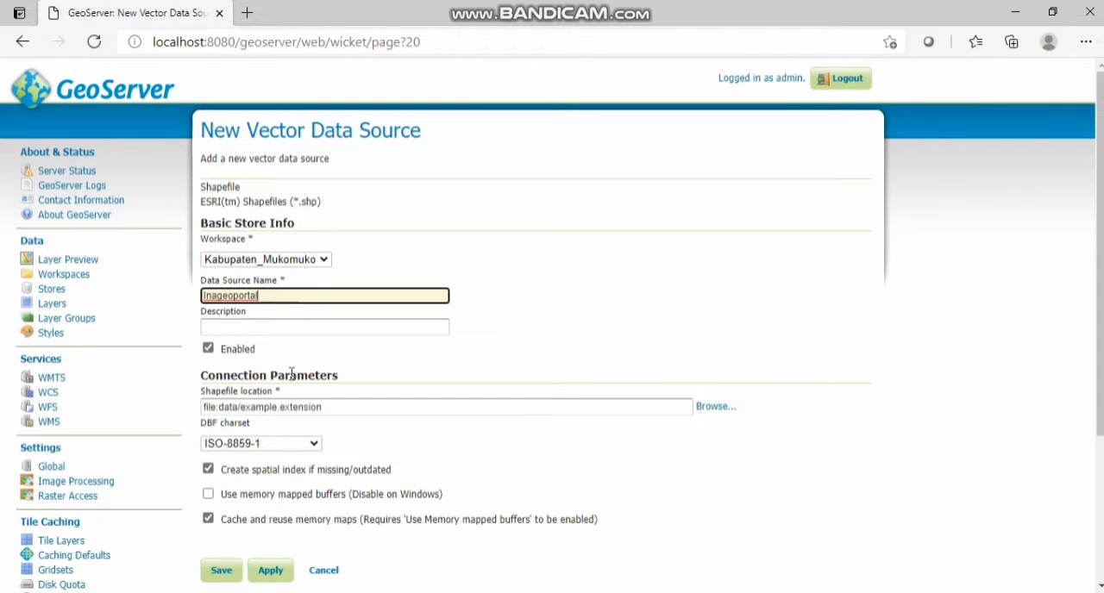
Step: Set the shapefile location to data/shapefiles/kab. muko mkuo/ADMINISTRASIKECAMATAN_AR_50K.shp and save the store
scroll(603, 345, down, 1)
click(714, 328)
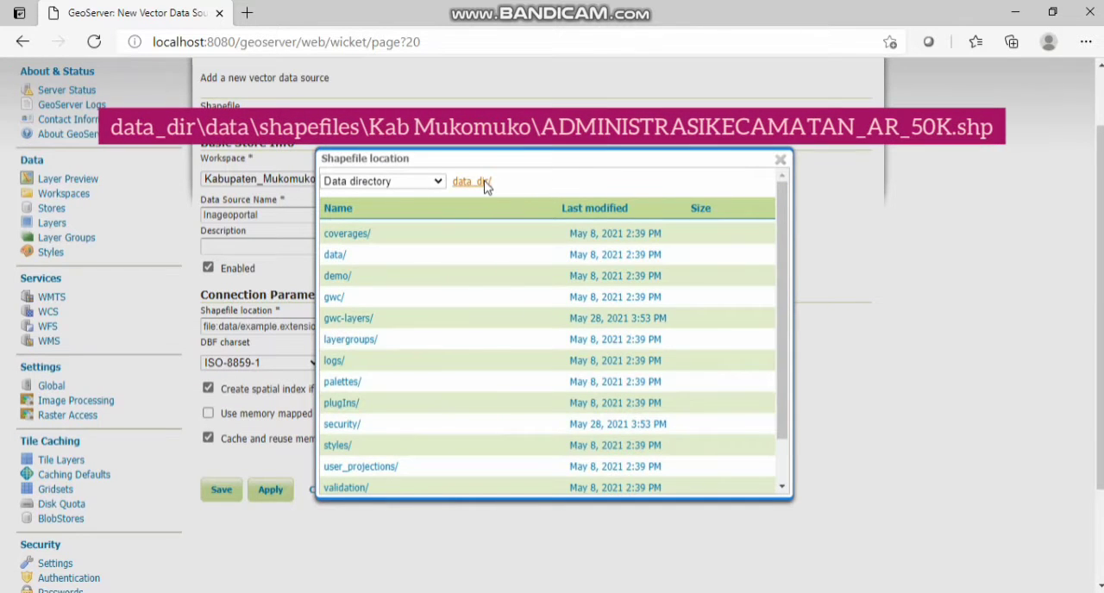
click(343, 254)
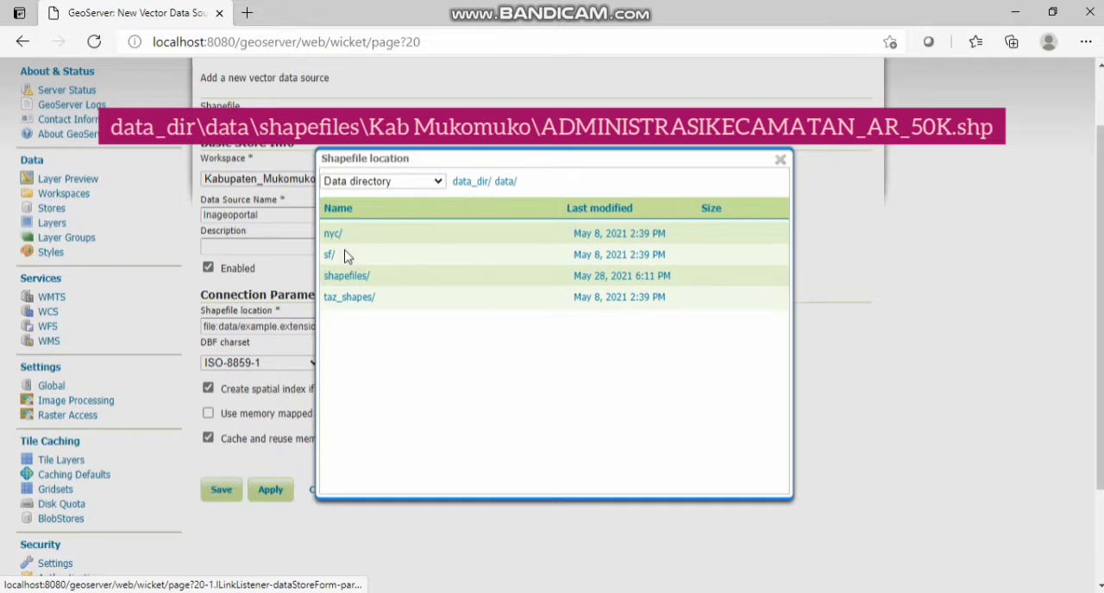
click(370, 277)
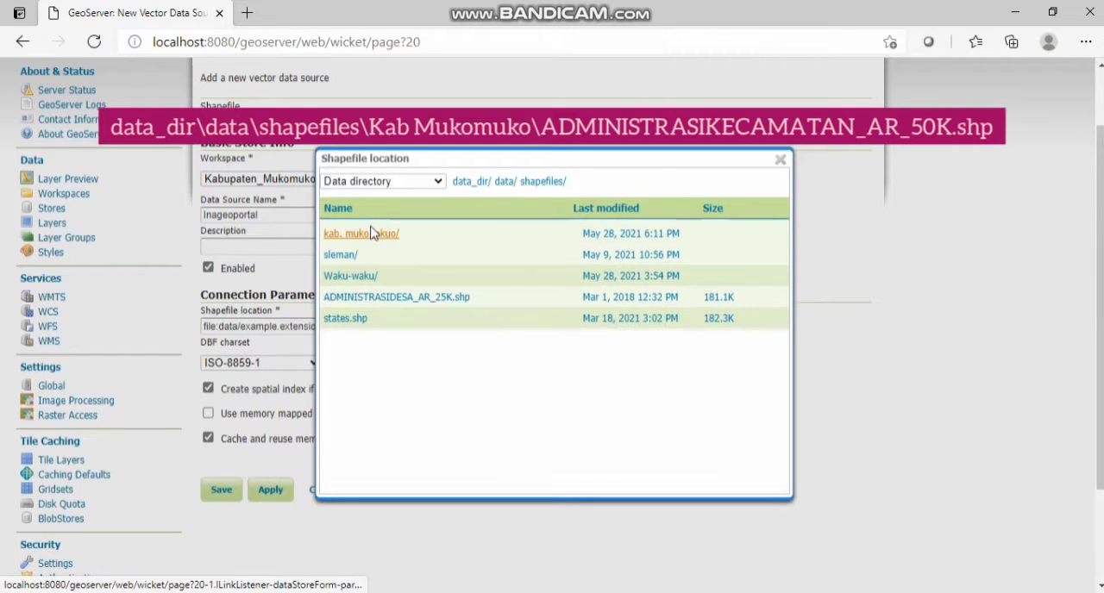
click(380, 234)
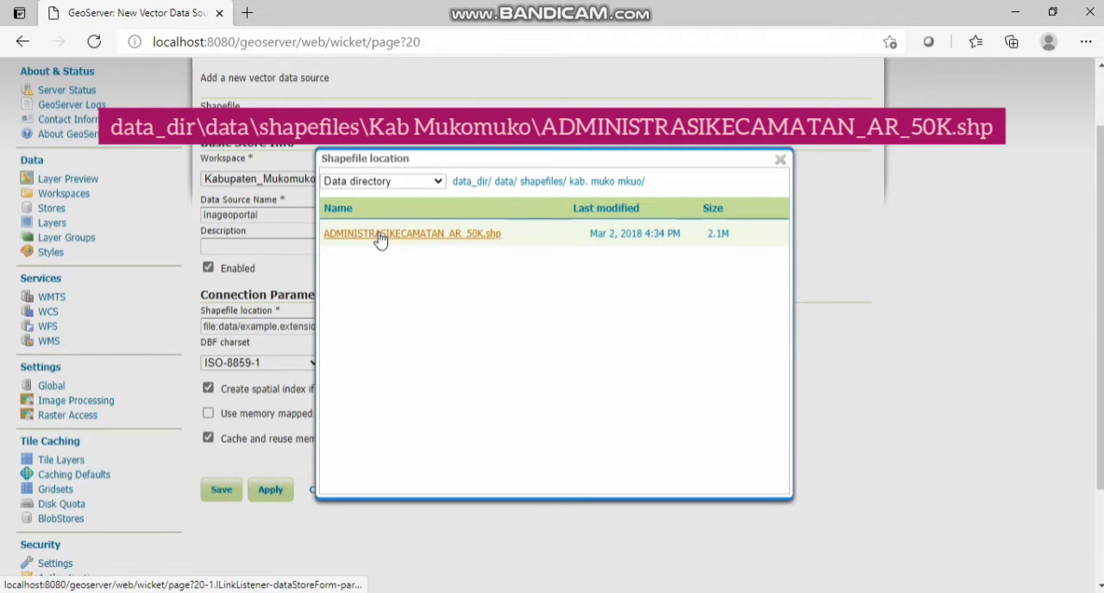
click(379, 236)
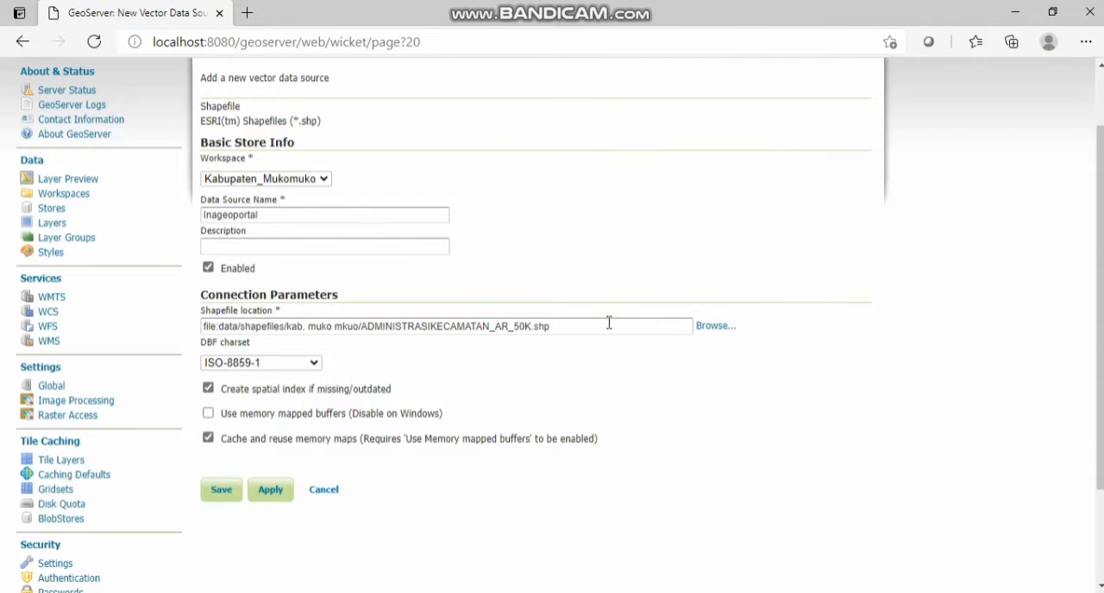
click(222, 498)
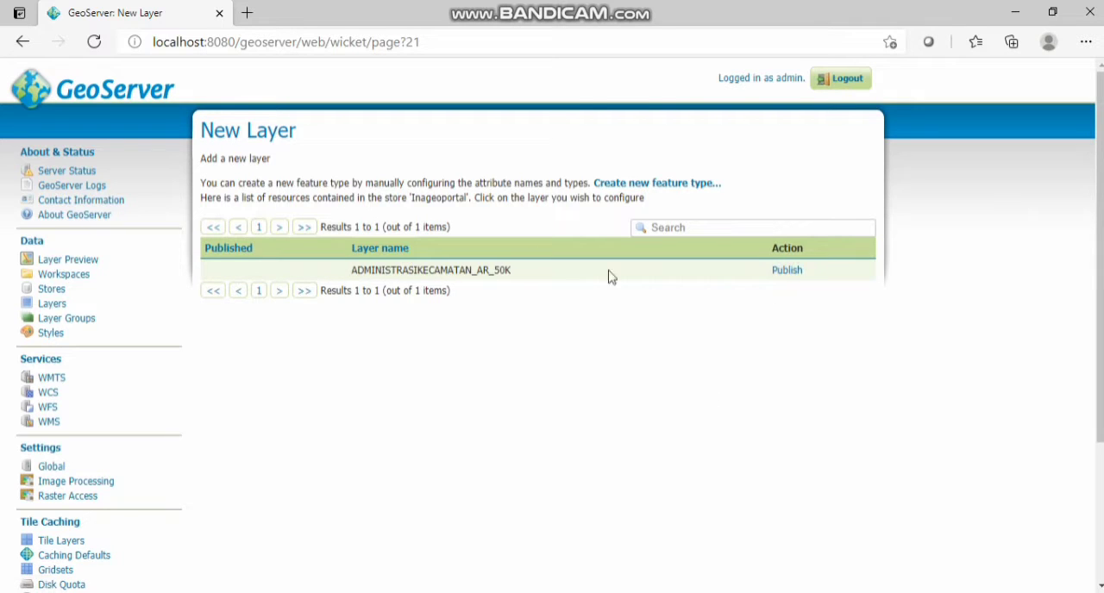
Step: Publish the ADMINISTRASIKECAMATAN_AR_50K layer and set its name to batasadmin_kecamatan_kabmukomuko
click(786, 272)
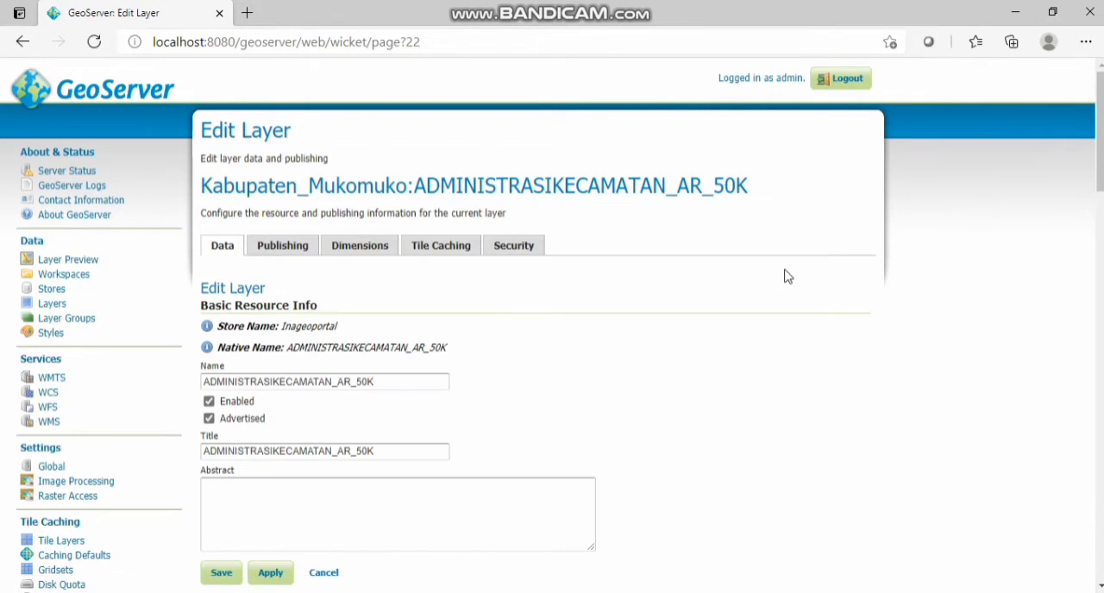
scroll(333, 440, down, 1)
drag(402, 302, 222, 198)
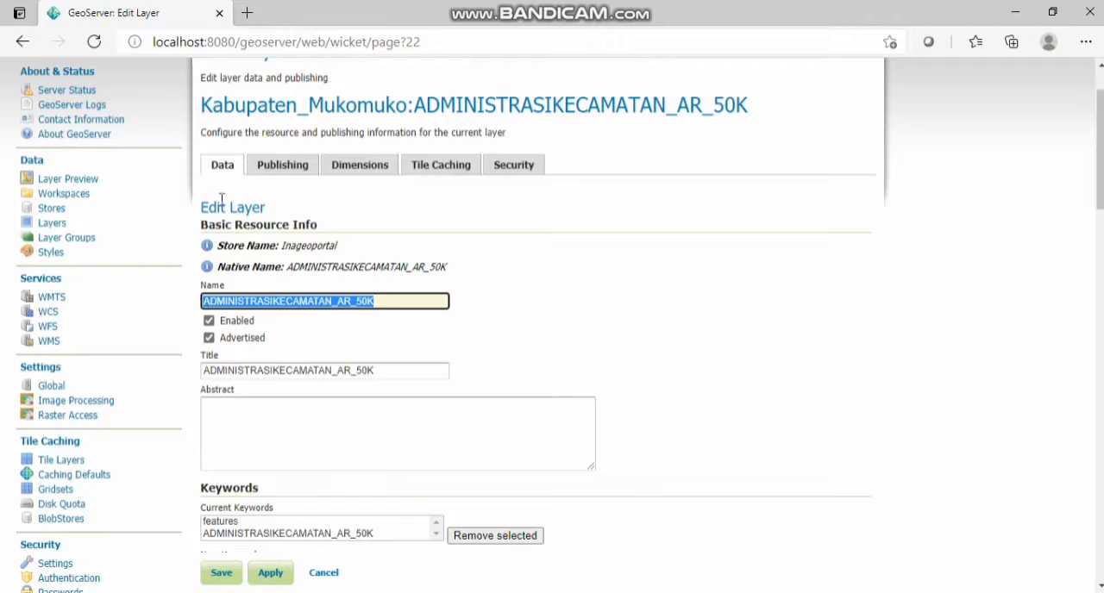
text(batasadmin_kr)
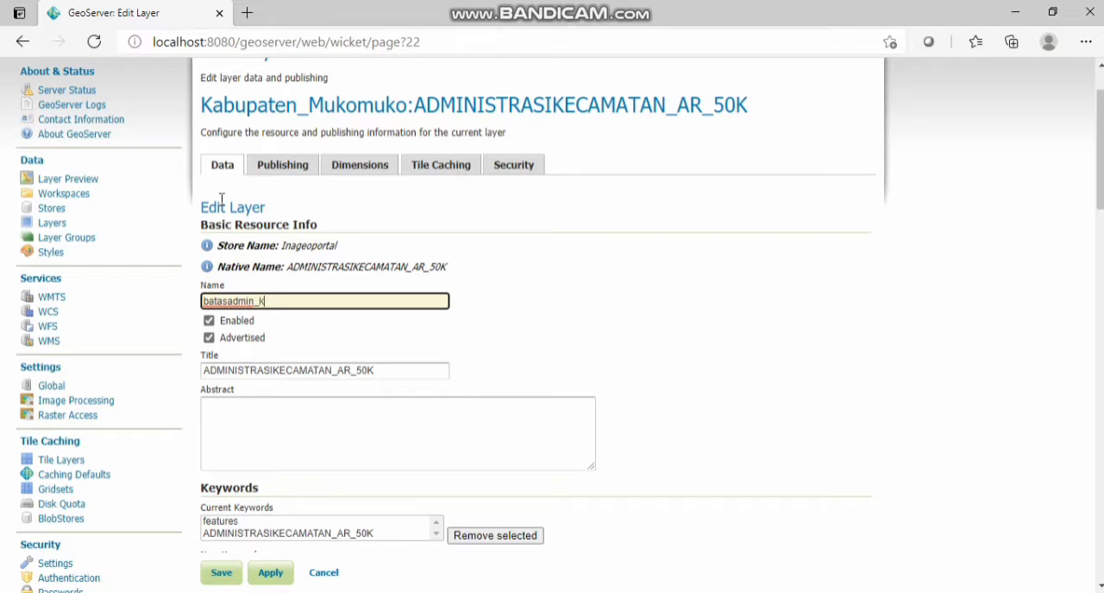
key(BackSpace)
key(BackSpace)
text(kabmuko)
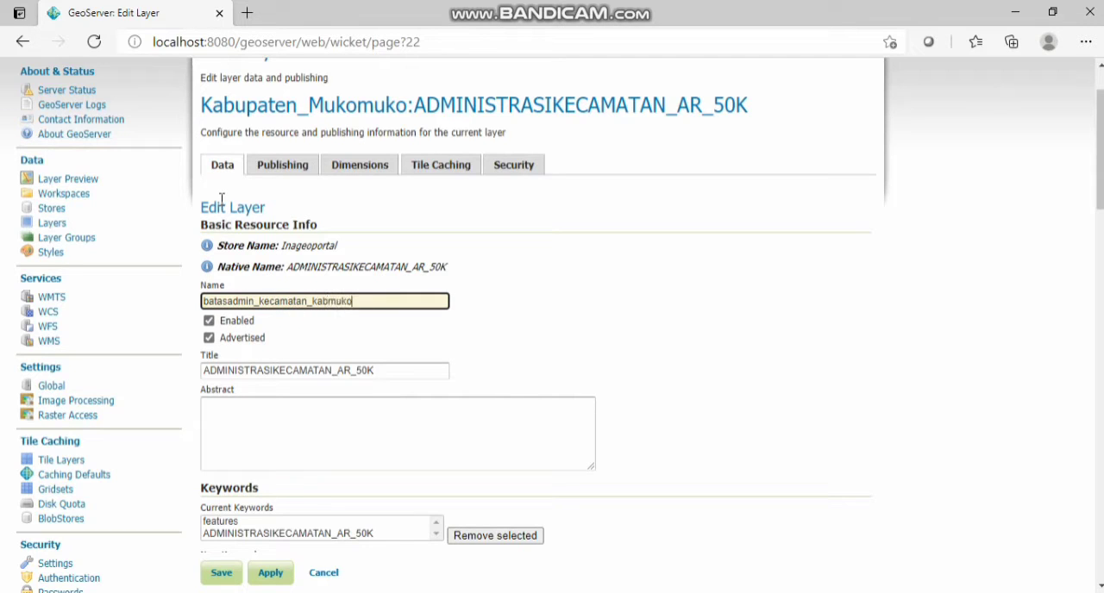
text(muk)
Step: Copy the layer name batasadmin_kecamatan_kabmukomuko into the layer's title
key(ctrl+a)
key(ctrl+c)
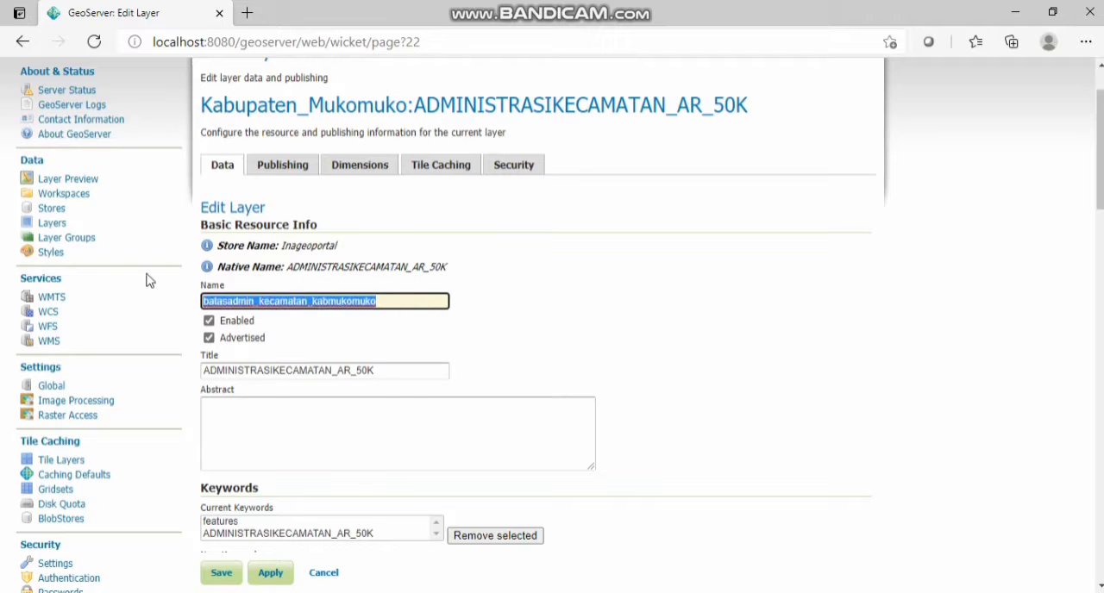
double_click(389, 370)
key(ctrl+v)
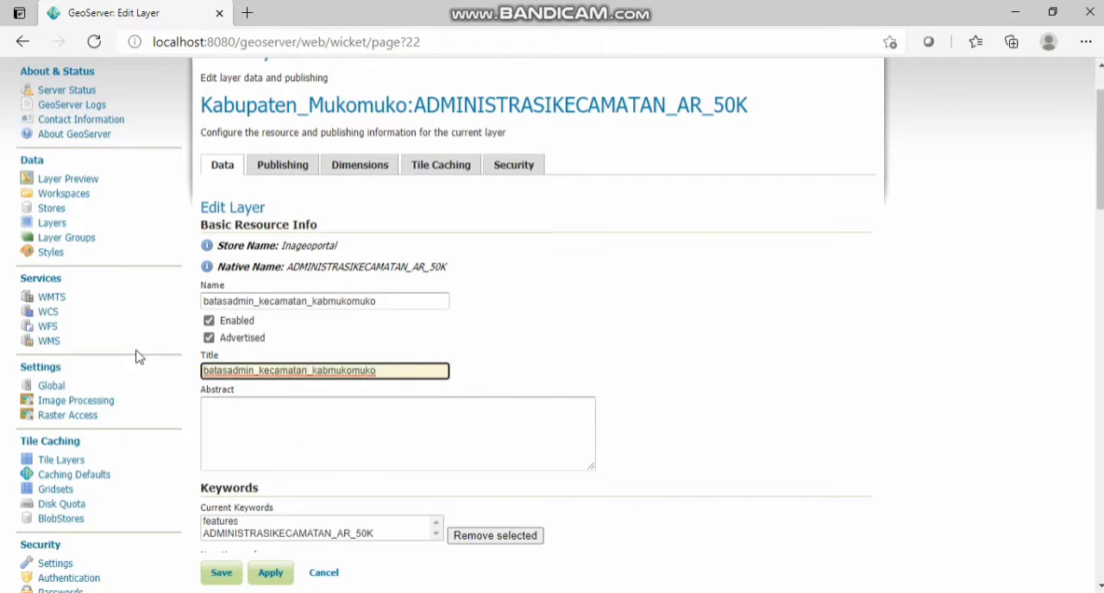
Step: Compute the layer's native bounding box from the data and its Lat/Lon bounding box from the native bounds
scroll(470, 348, down, 4)
scroll(471, 349, down, 2)
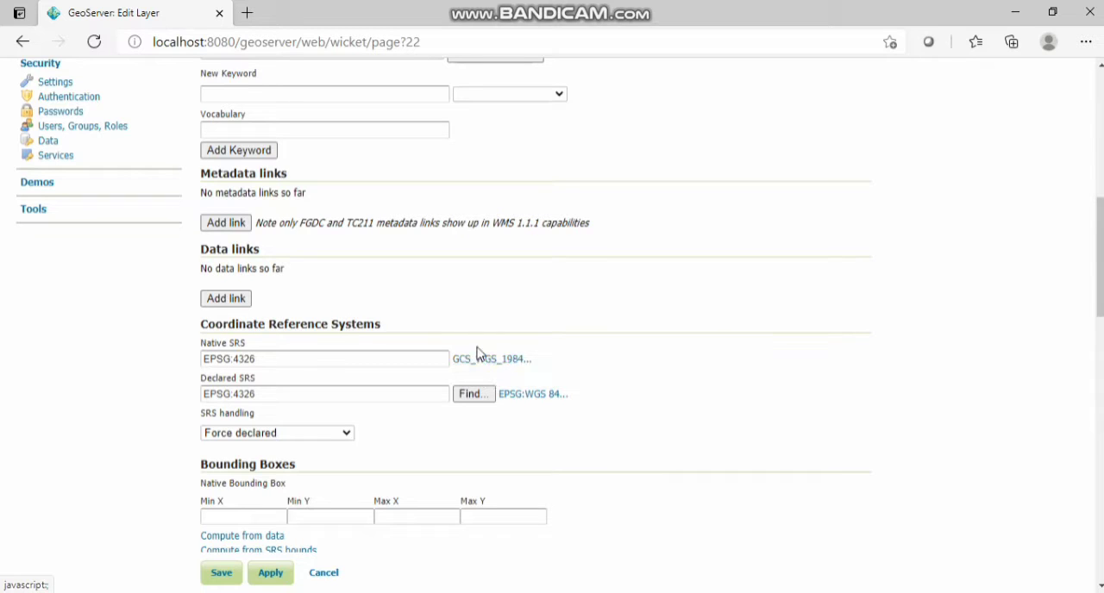
scroll(400, 397, down, 1)
scroll(399, 401, down, 1)
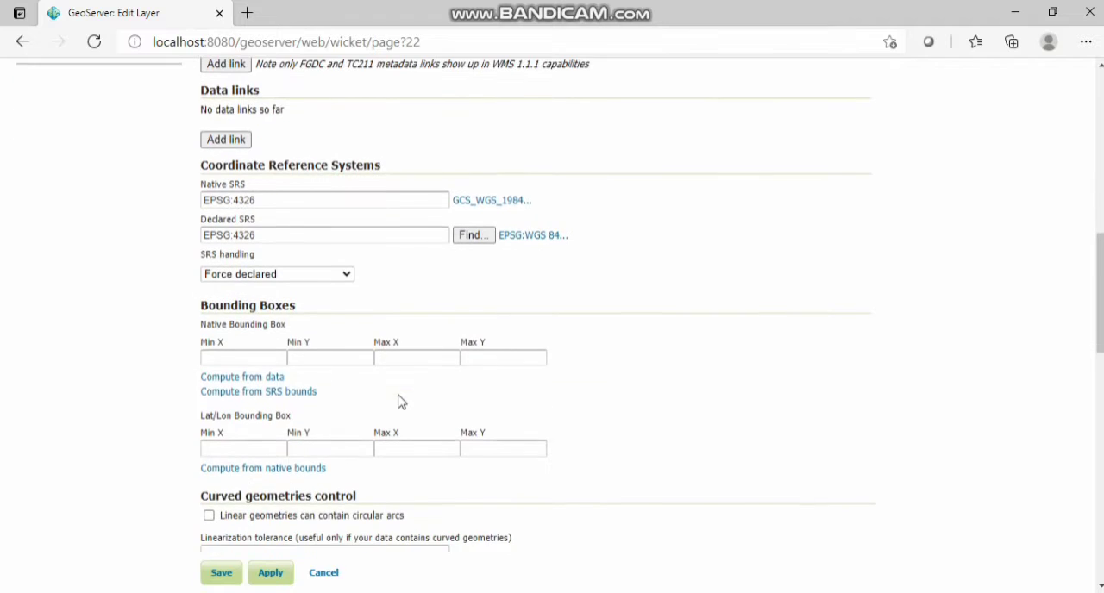
click(270, 380)
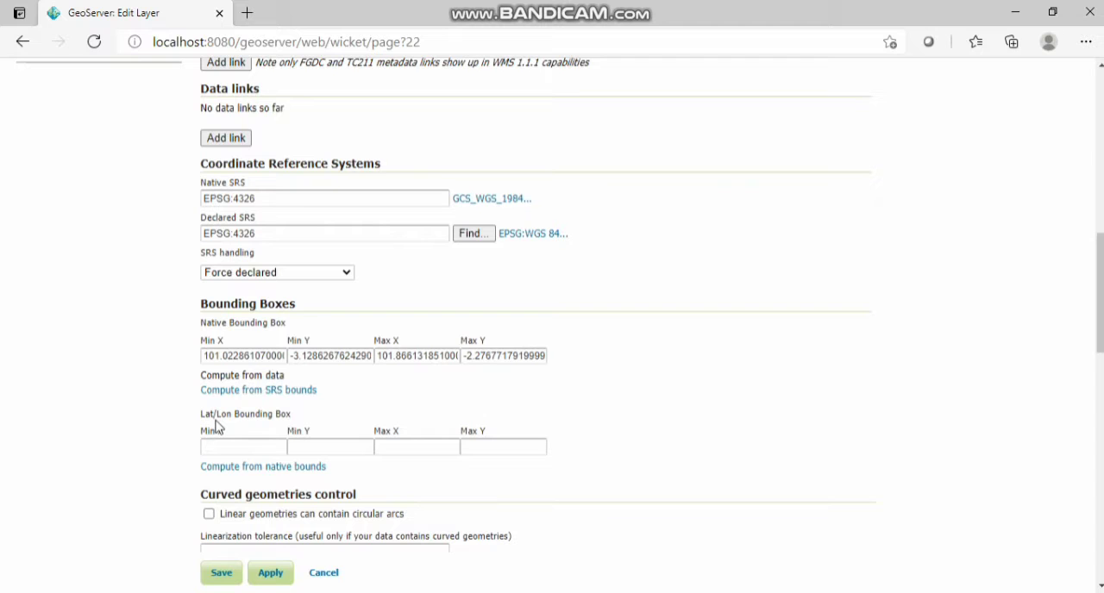
click(245, 470)
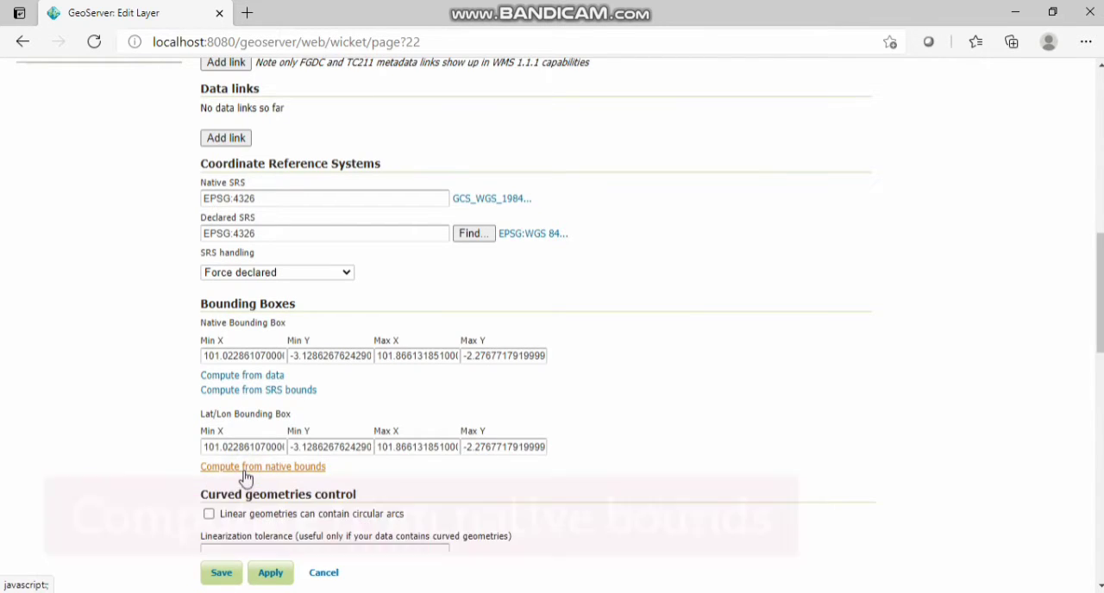
Step: Look over the layer's feature type details and save the layer
scroll(254, 451, down, 1)
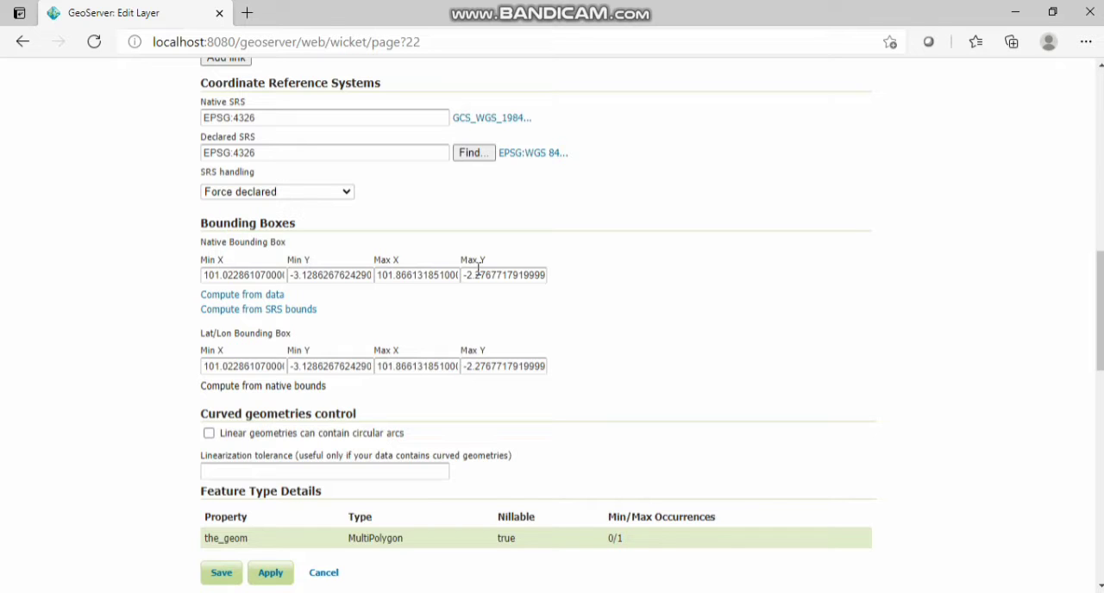
scroll(443, 333, down, 7)
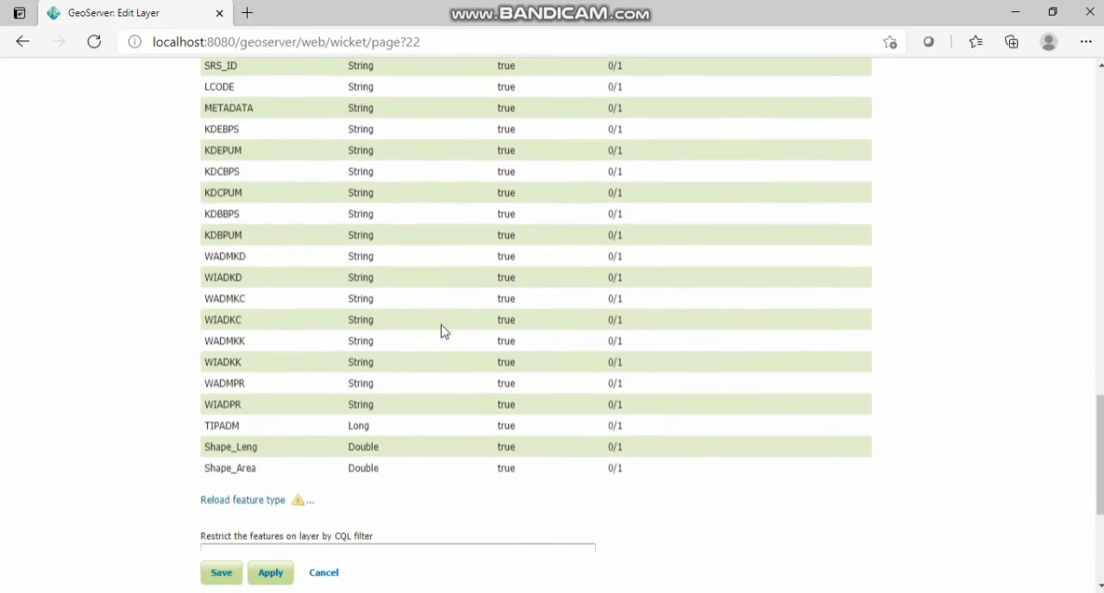
scroll(443, 333, down, 3)
click(219, 416)
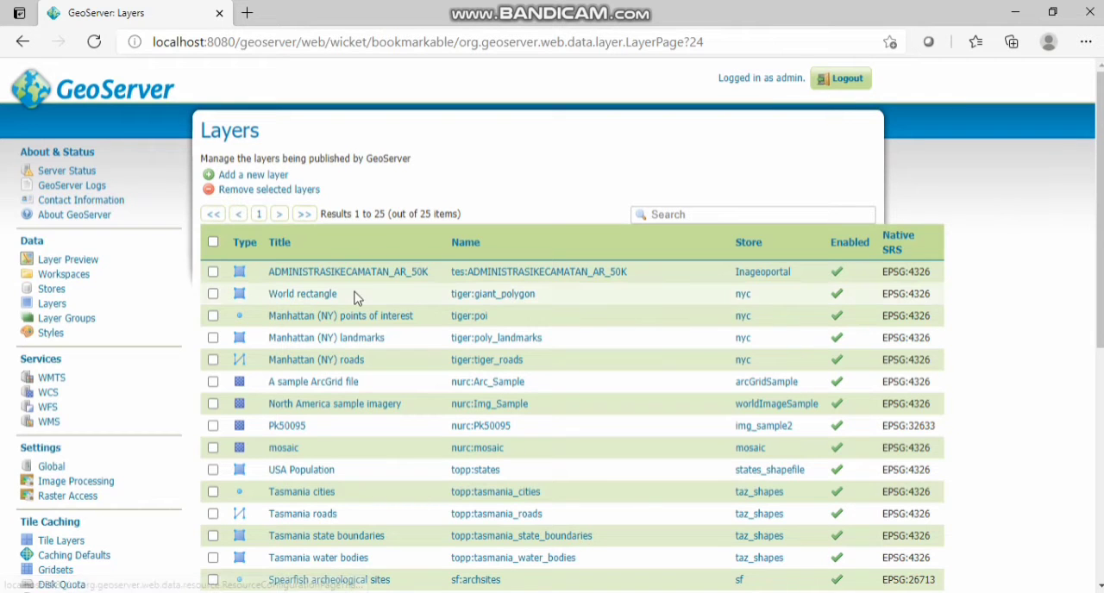
Step: Open the batasadmin_kecamatan_kabmukomuko layer, review its resource info, bounding boxes and feature type details, and save it again
scroll(356, 297, down, 5)
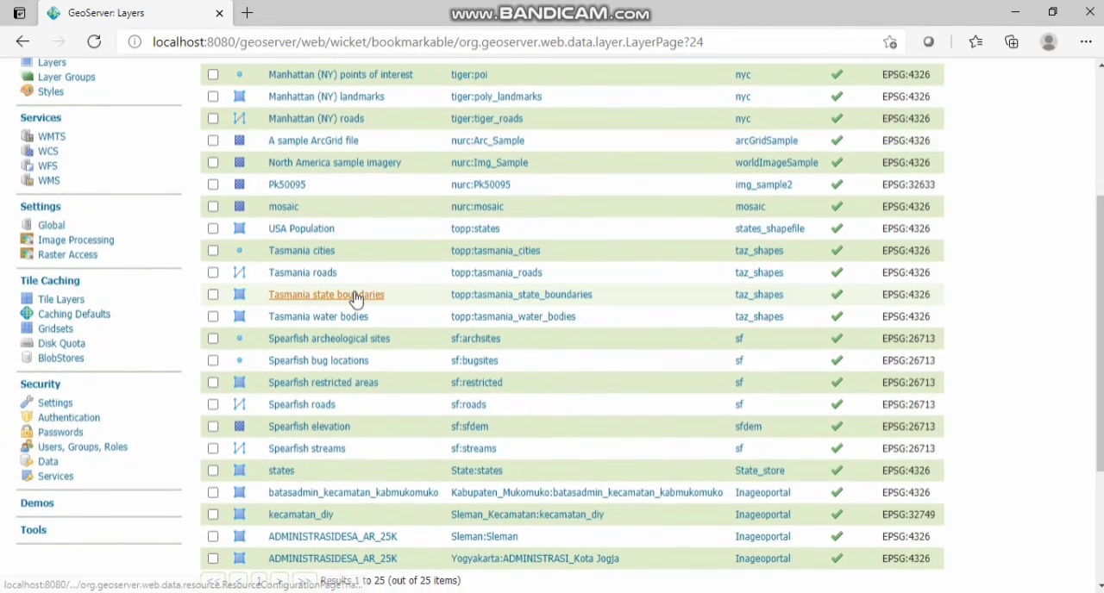
scroll(356, 297, down, 2)
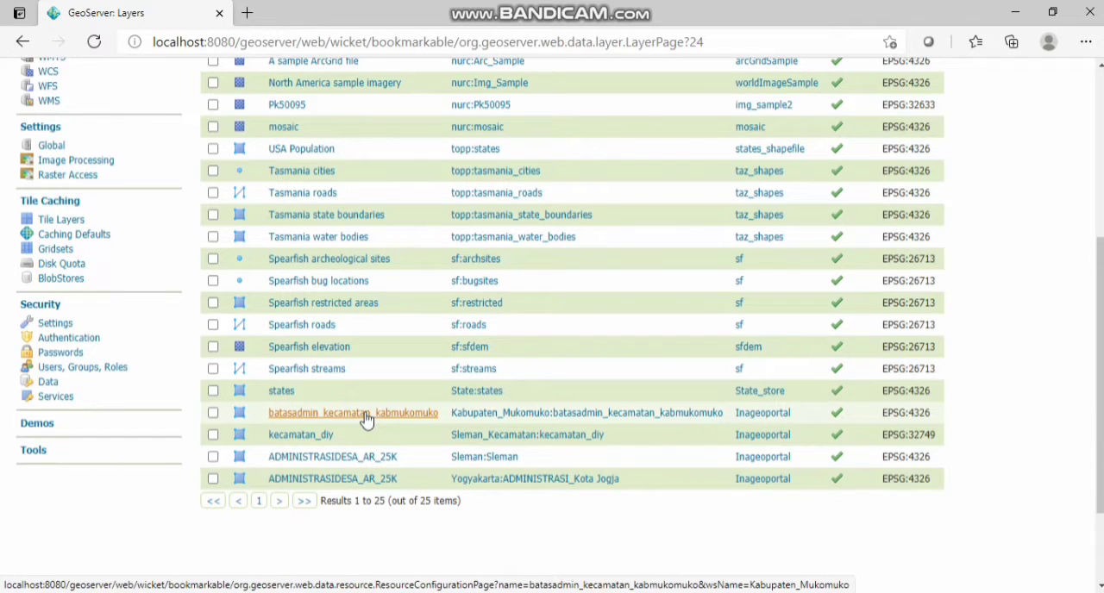
click(414, 423)
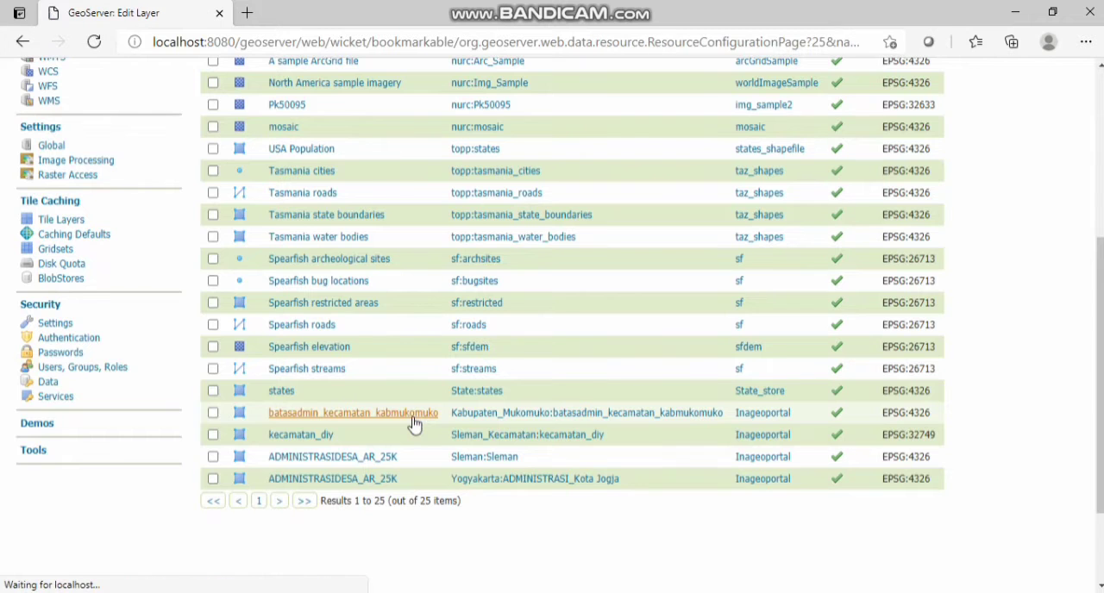
scroll(414, 424, down, 6)
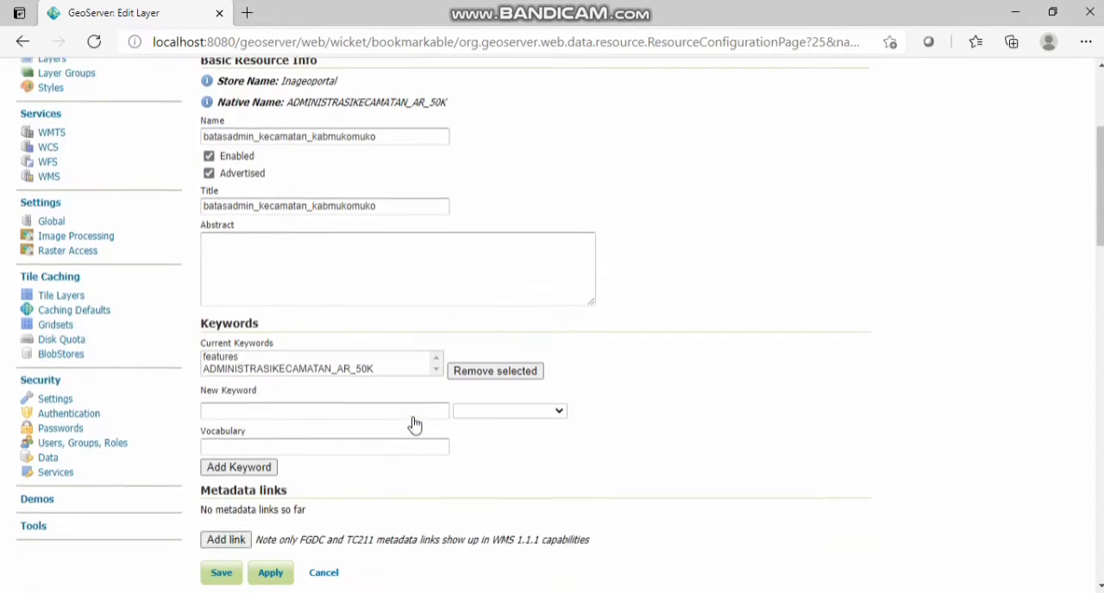
scroll(414, 425, down, 12)
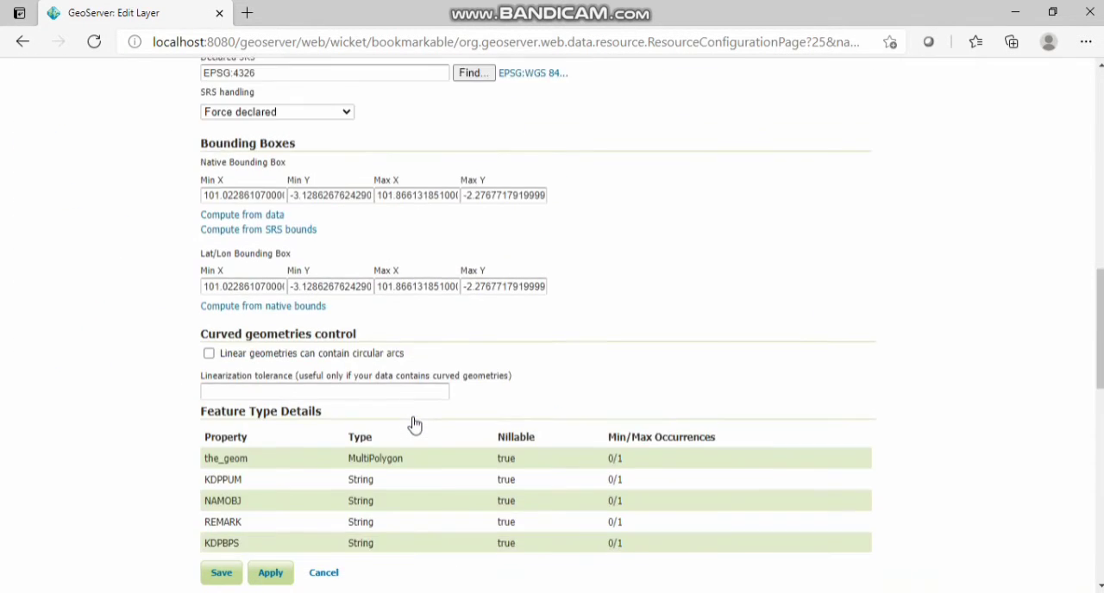
scroll(395, 426, up, 8)
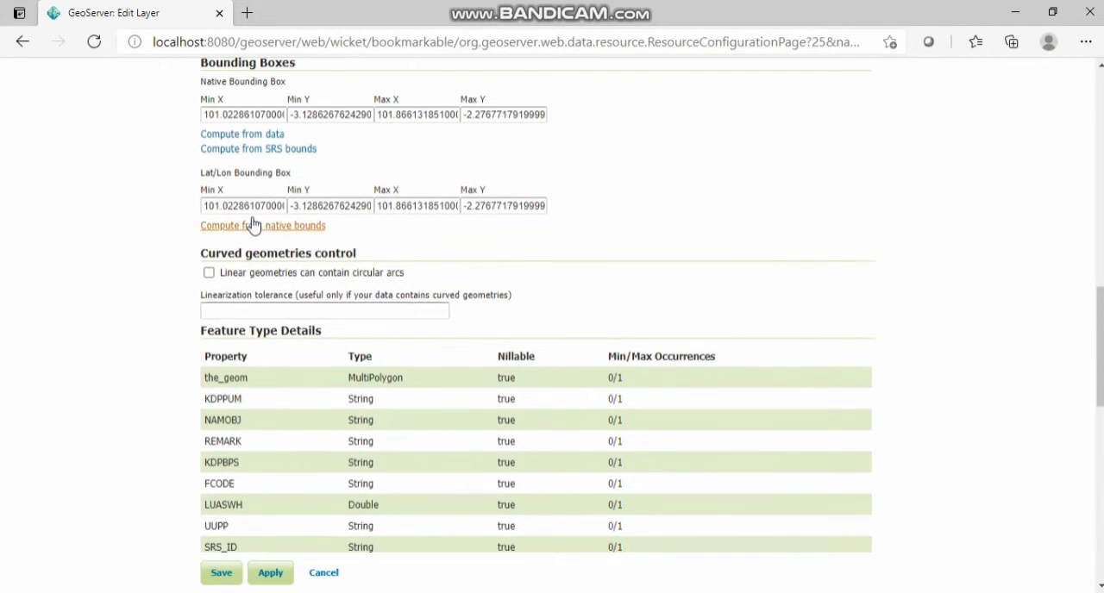
click(229, 579)
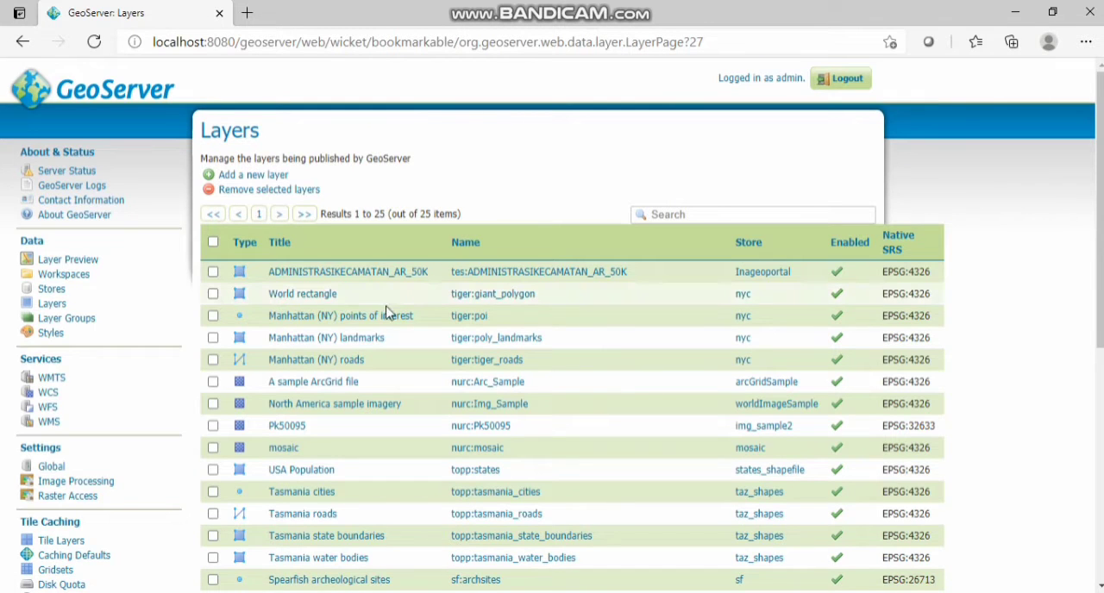
Step: Find the batasadmin_kecamatan_kabmukomuko layer among the layer previews and open its OpenLayers preview
scroll(386, 313, down, 5)
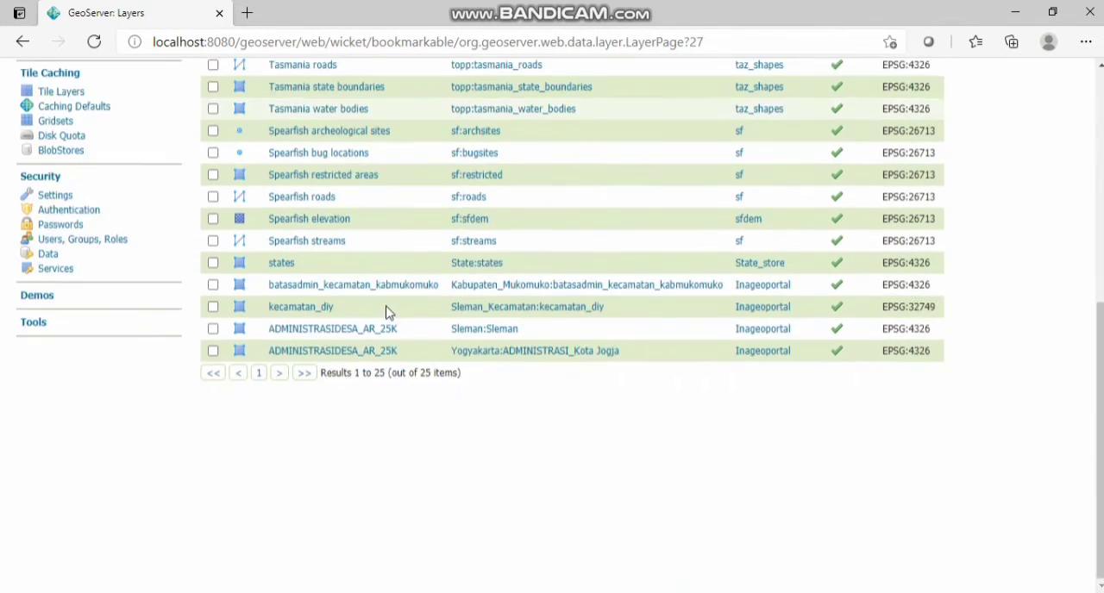
scroll(386, 313, up, 6)
click(74, 267)
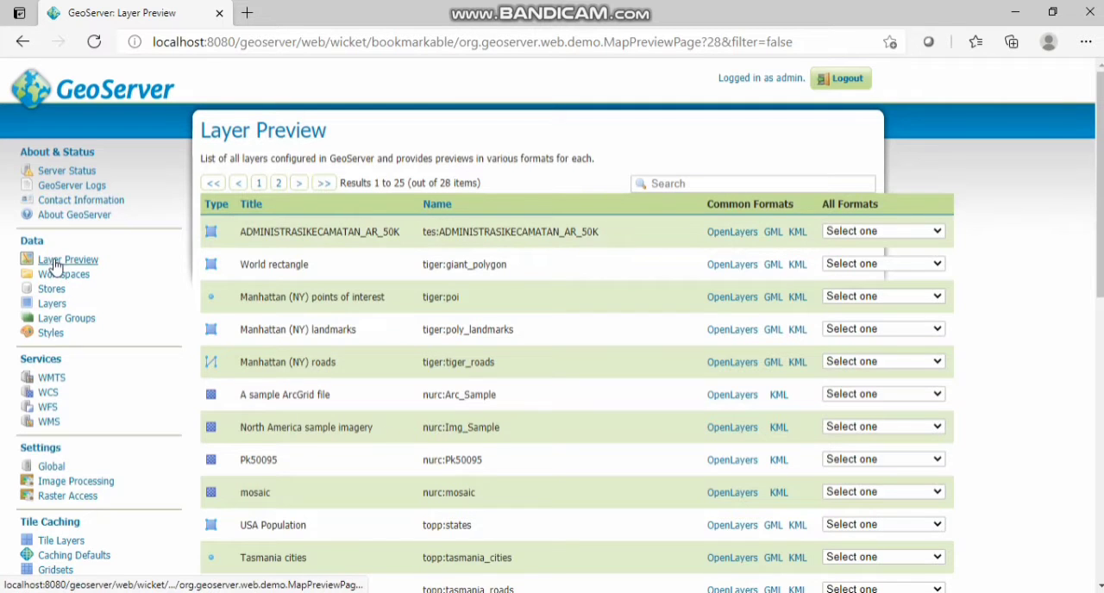
scroll(377, 373, down, 5)
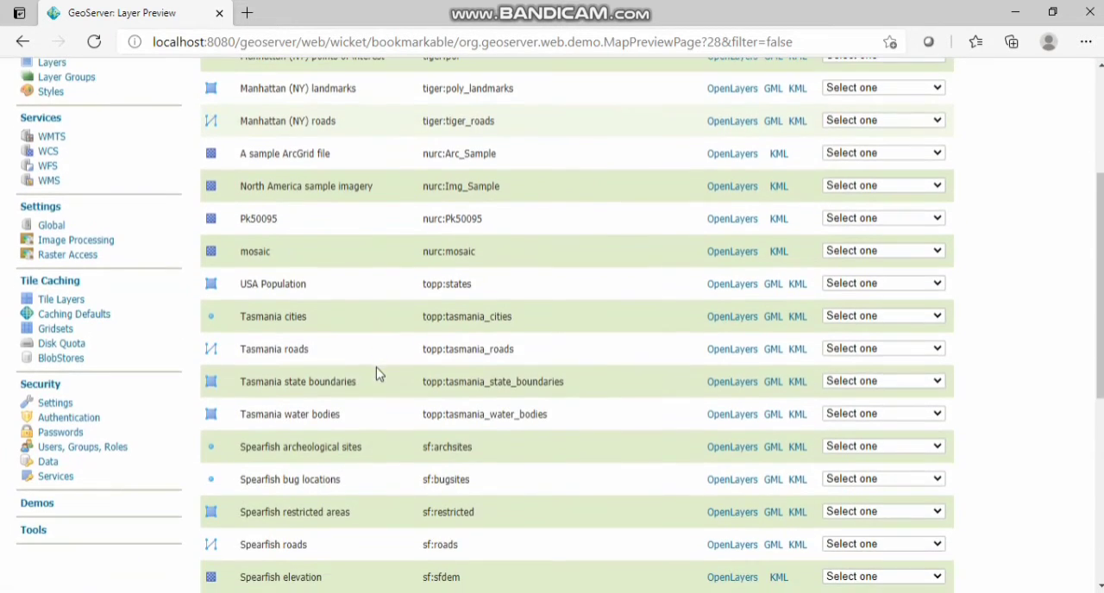
scroll(377, 374, down, 1)
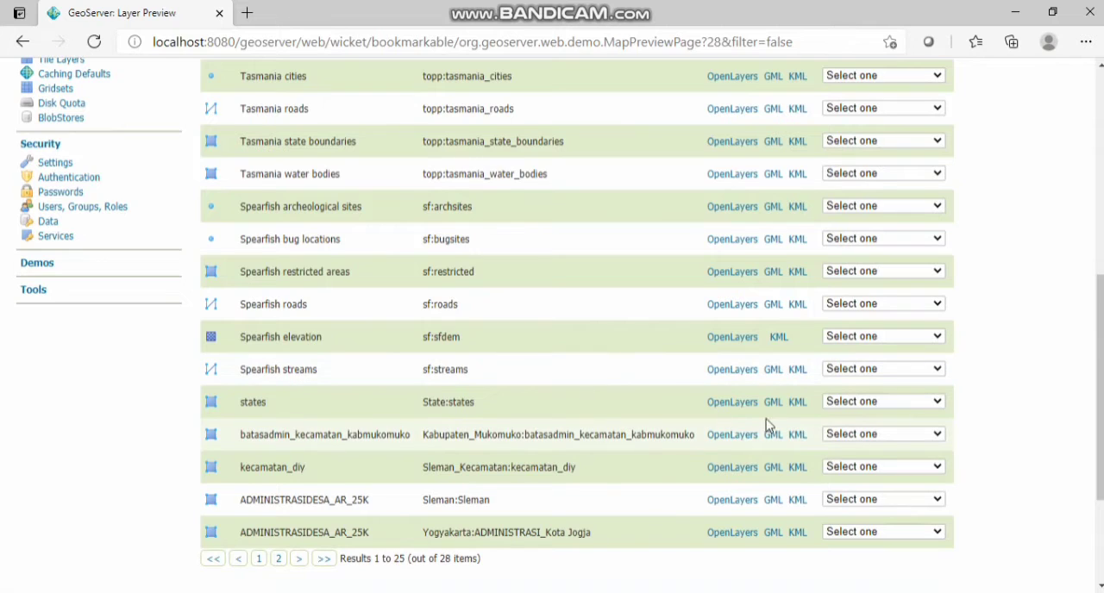
click(732, 438)
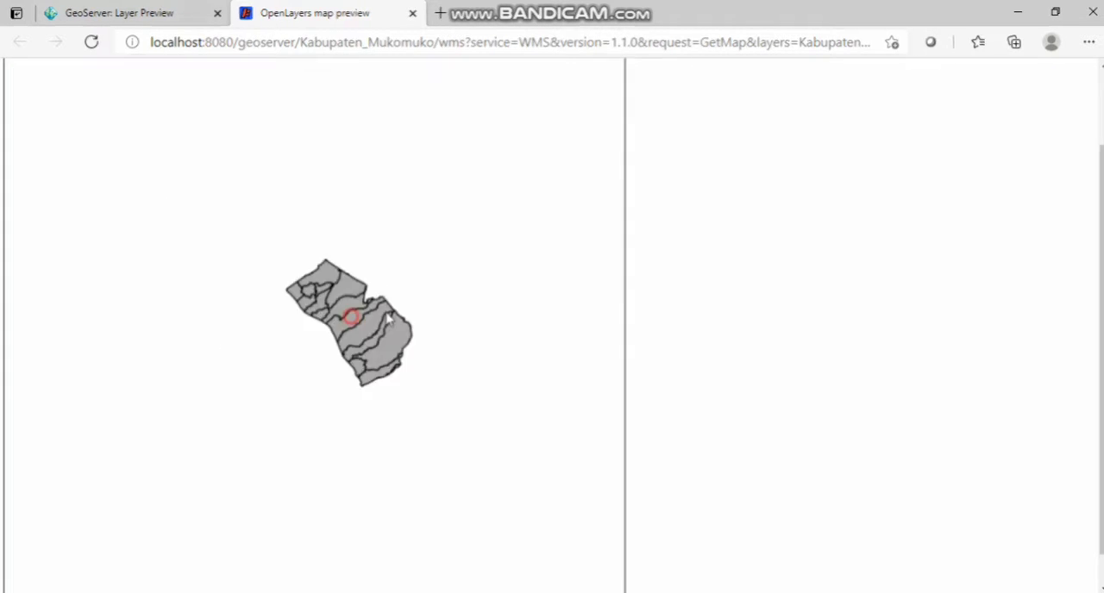
Step: Examine the Mukomuko map in the preview and query the feature info of its southernmost subdistrict
drag(354, 317, 406, 293)
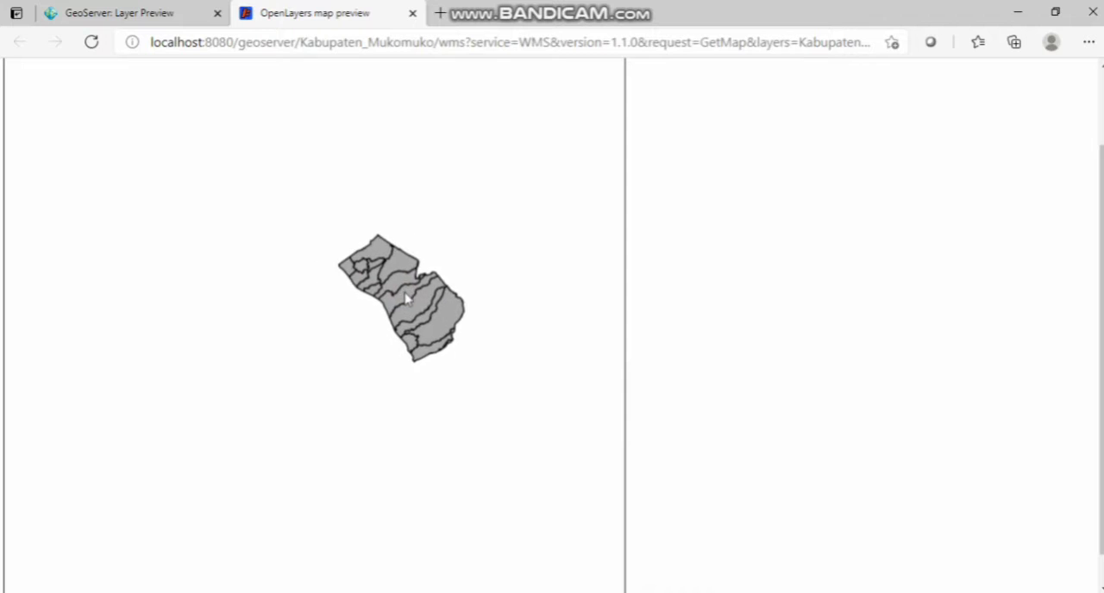
scroll(405, 298, up, 2)
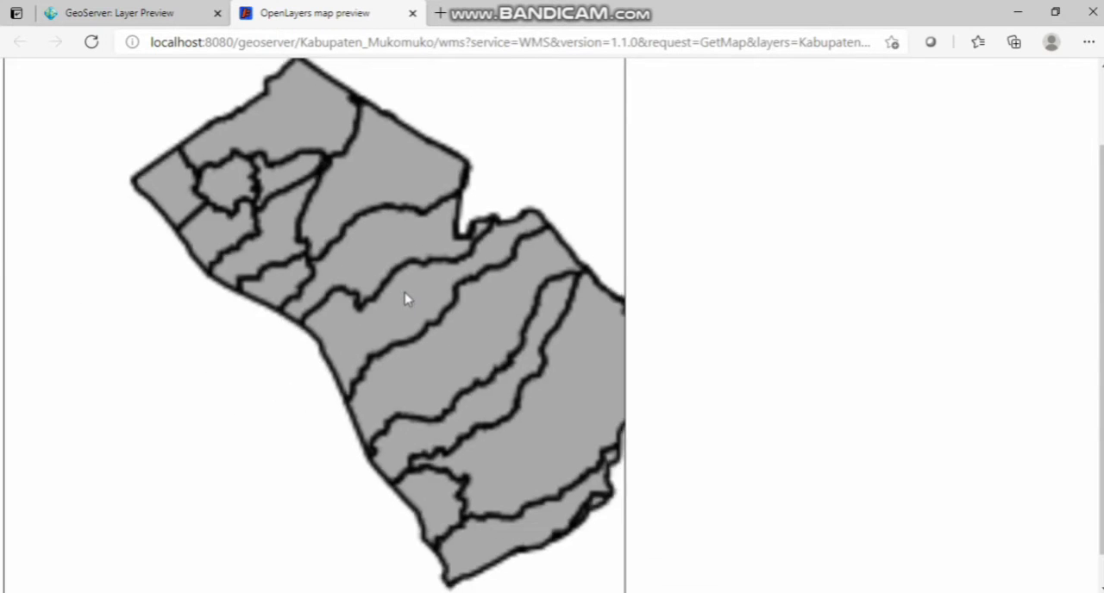
scroll(405, 297, down, 1)
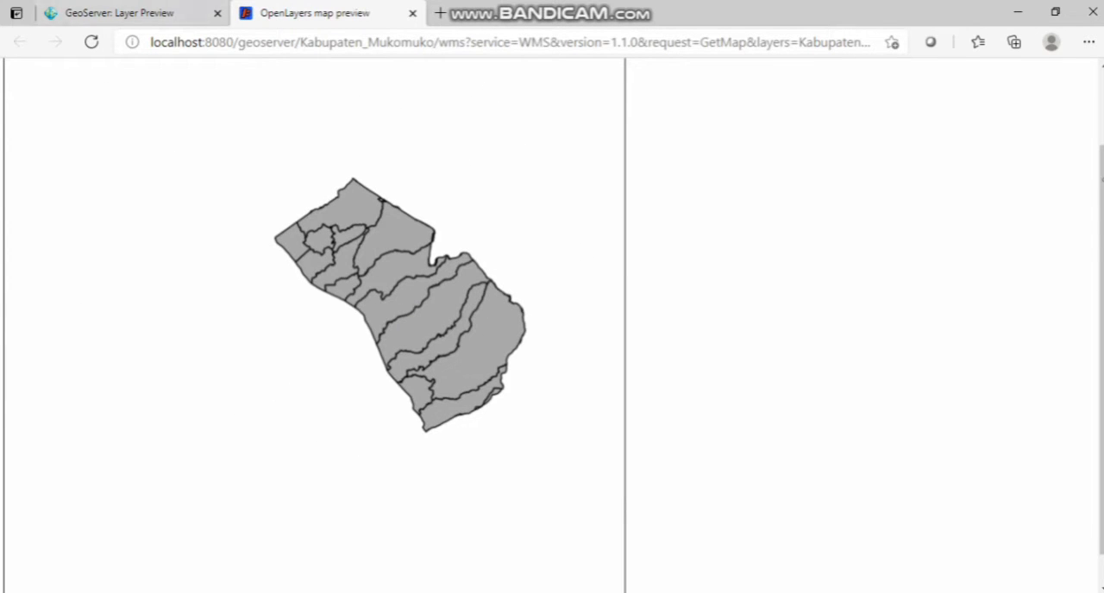
scroll(859, 234, down, 1)
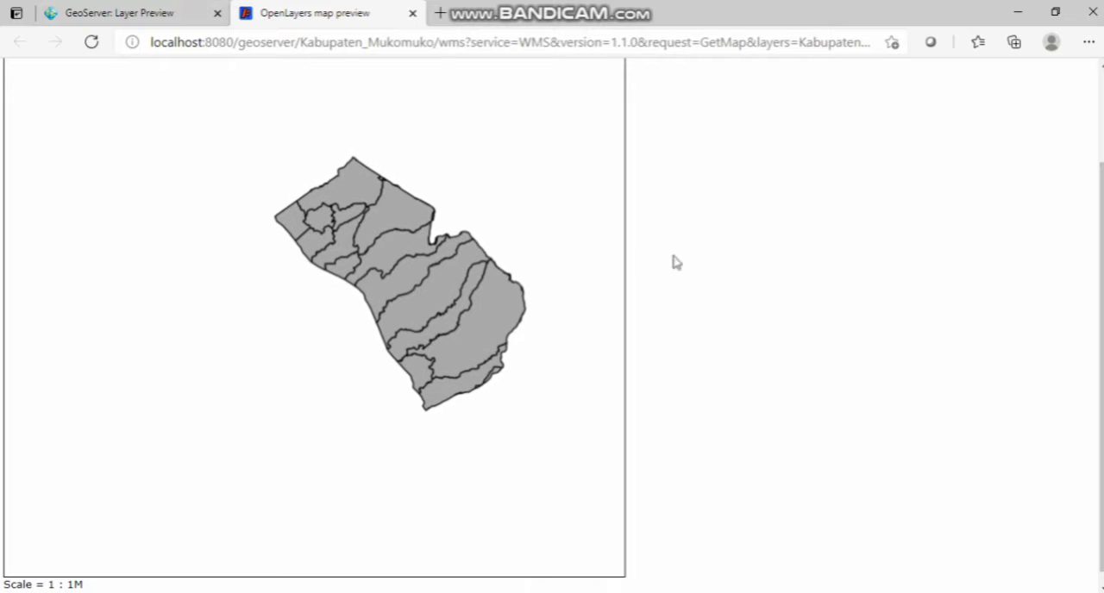
drag(395, 226, 376, 262)
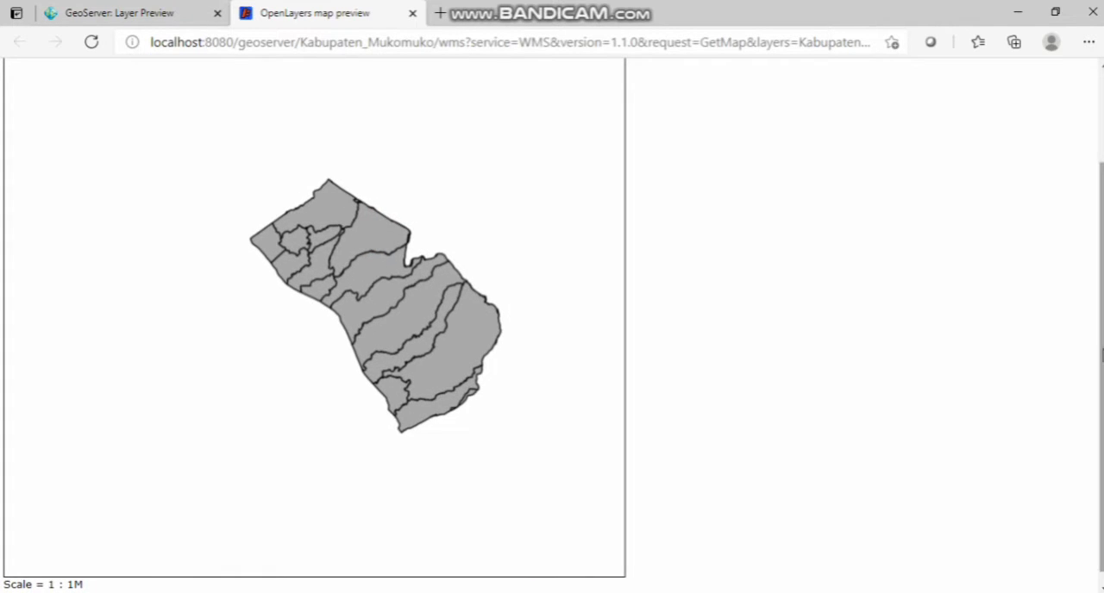
drag(1101, 354, 1101, 372)
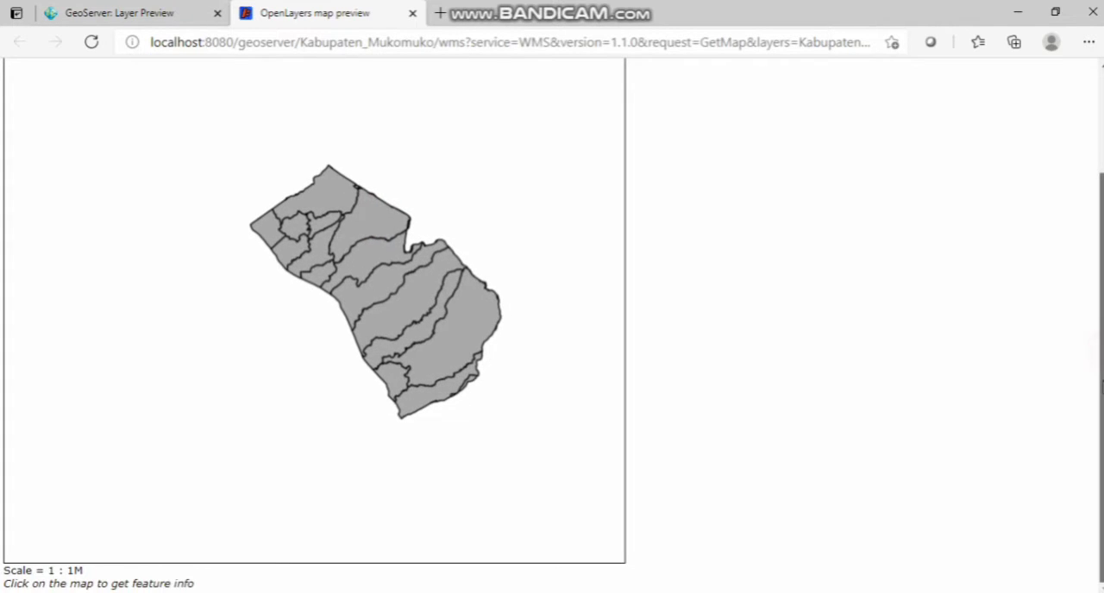
click(422, 405)
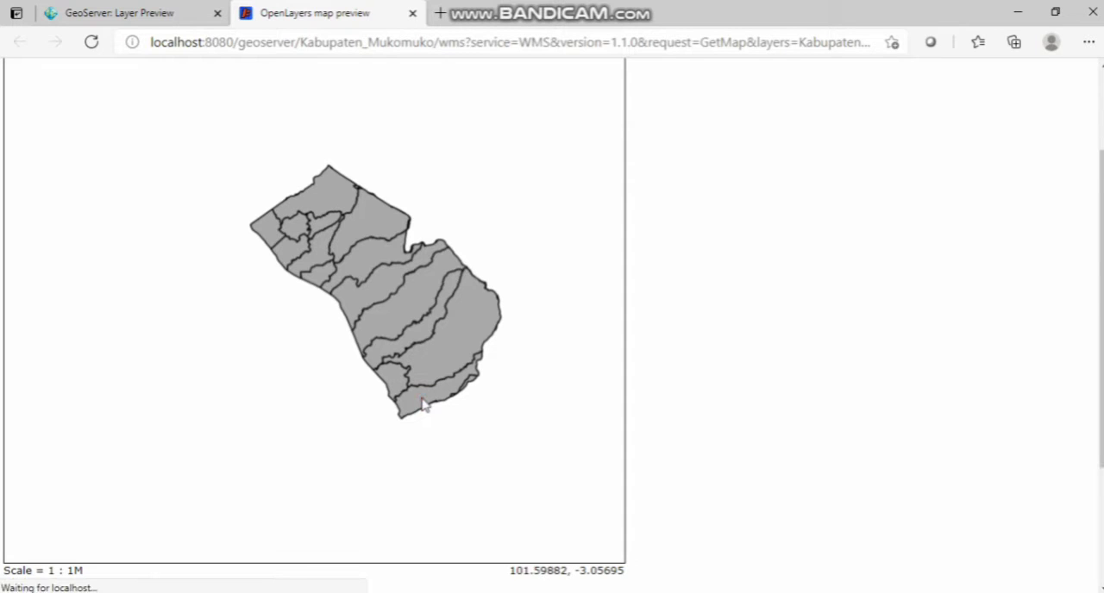
scroll(422, 405, down, 2)
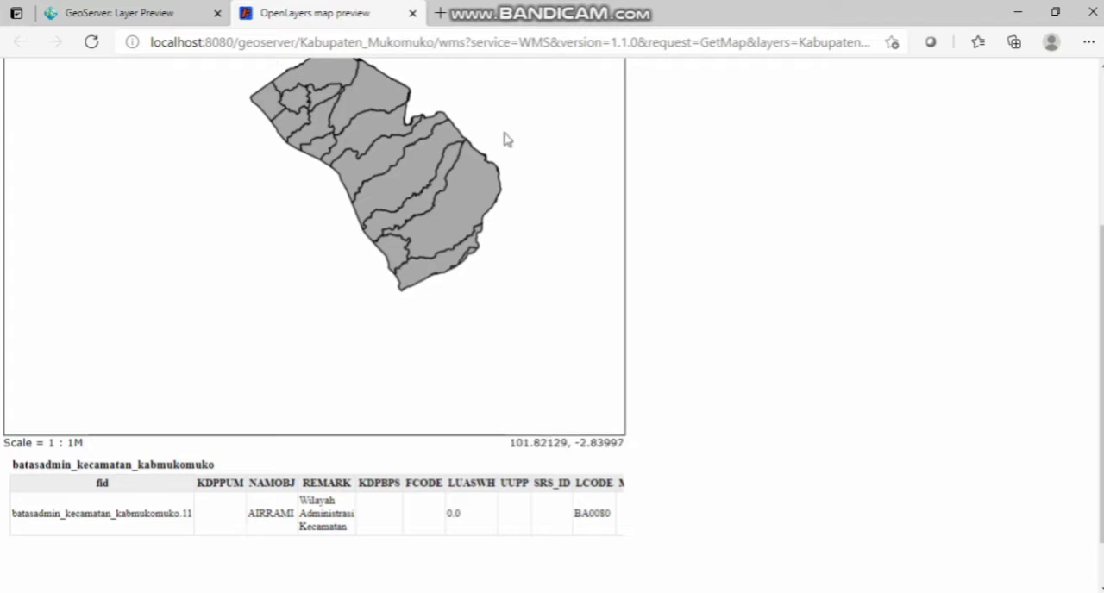
click(427, 280)
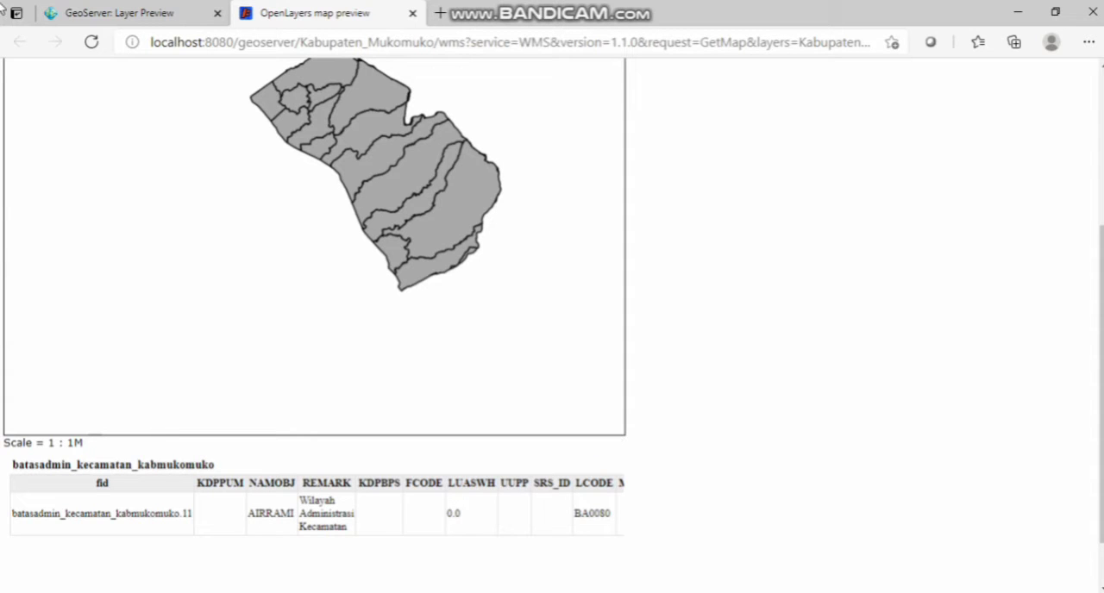
Step: Open the GML output of the batasadmin_kecamatan_kabmukomuko layer and examine its coordinates and attributes
click(131, 14)
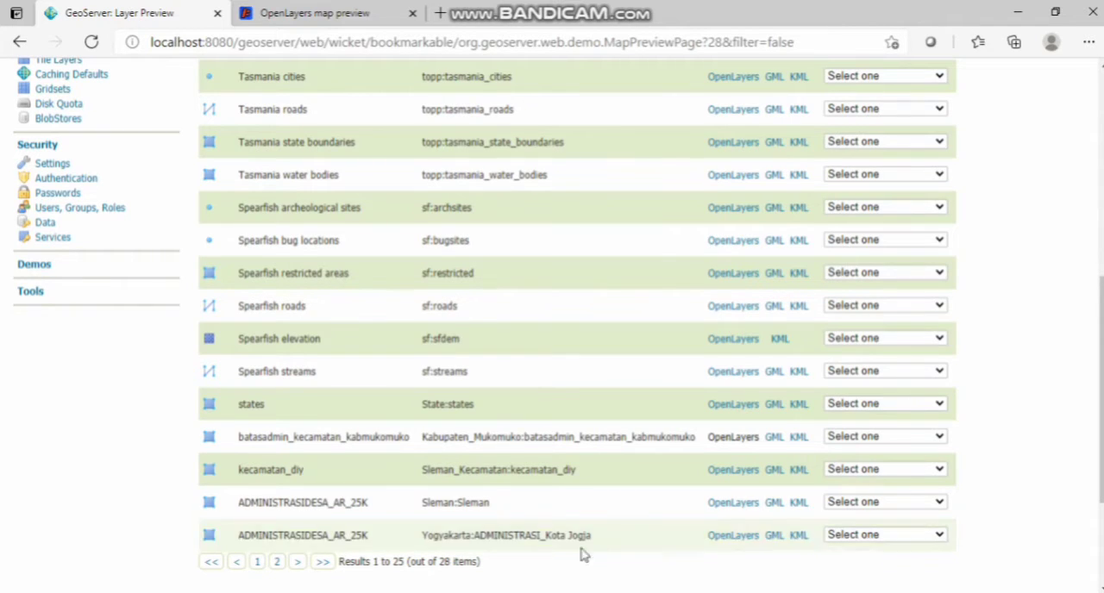
click(773, 438)
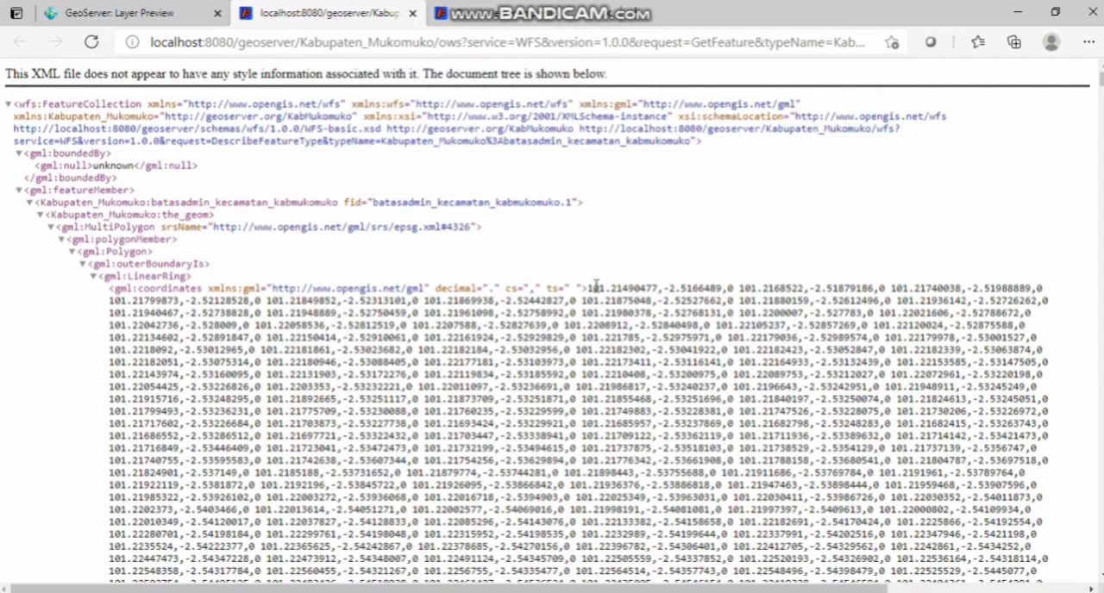
scroll(581, 336, down, 10)
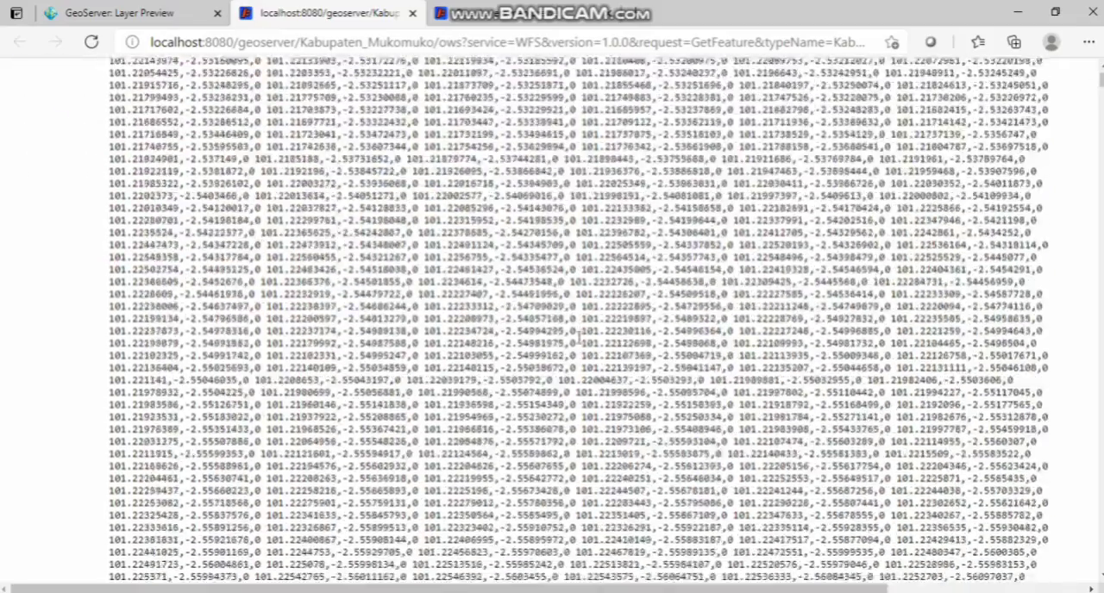
scroll(580, 336, down, 15)
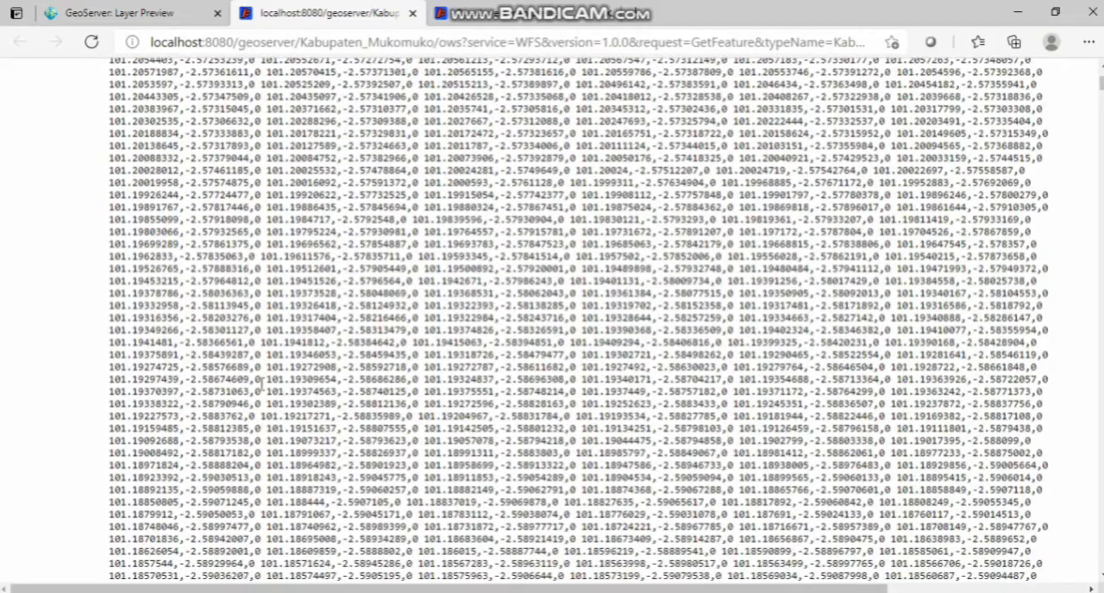
scroll(261, 382, down, 10)
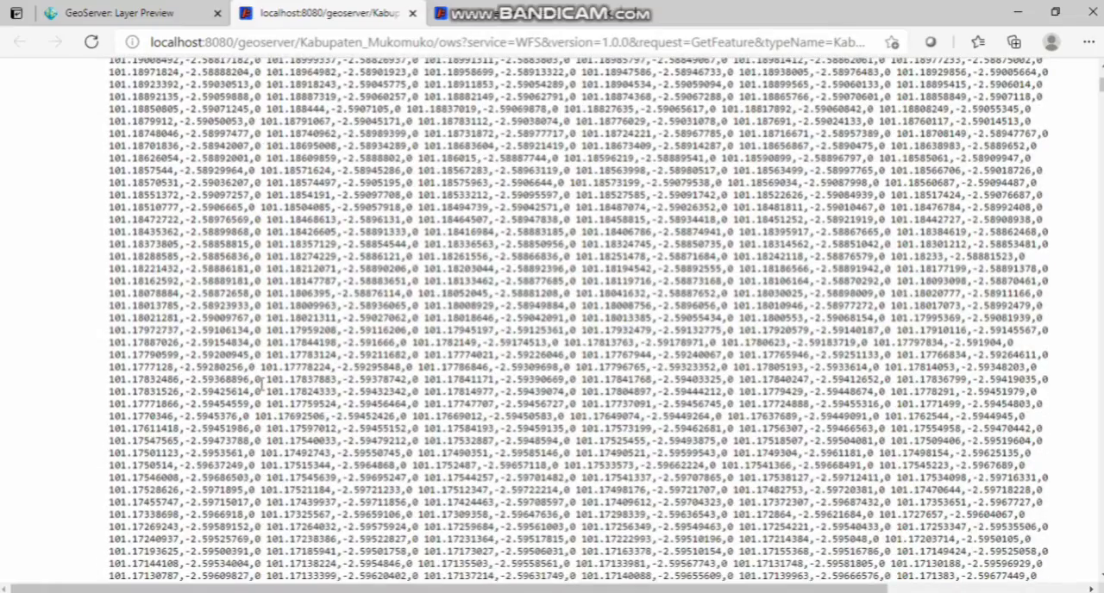
scroll(261, 382, down, 20)
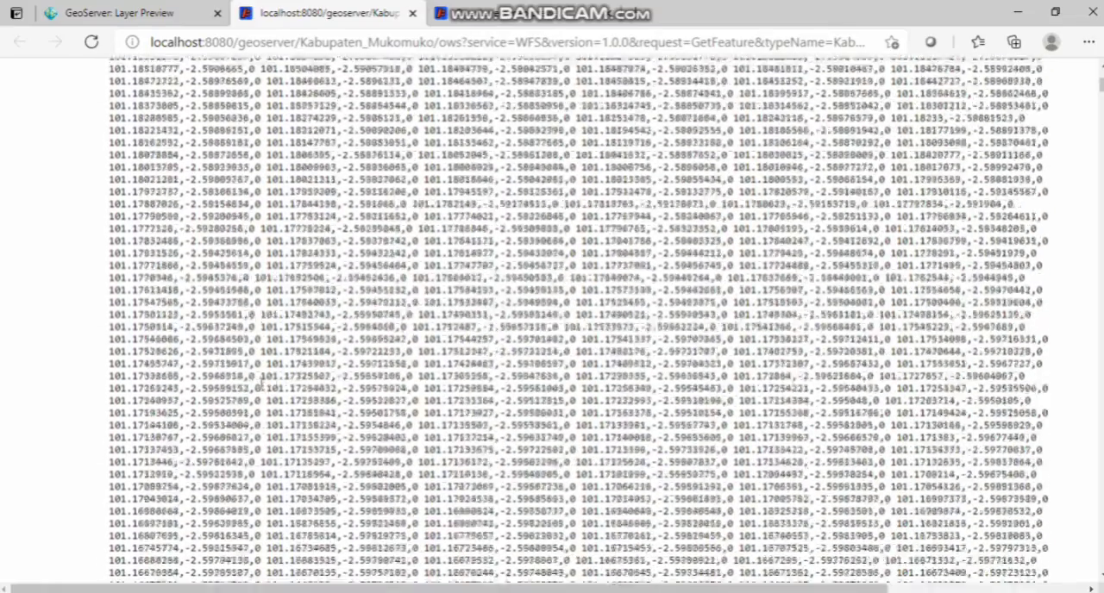
scroll(262, 382, down, 7)
scroll(262, 384, up, 5)
scroll(261, 384, down, 20)
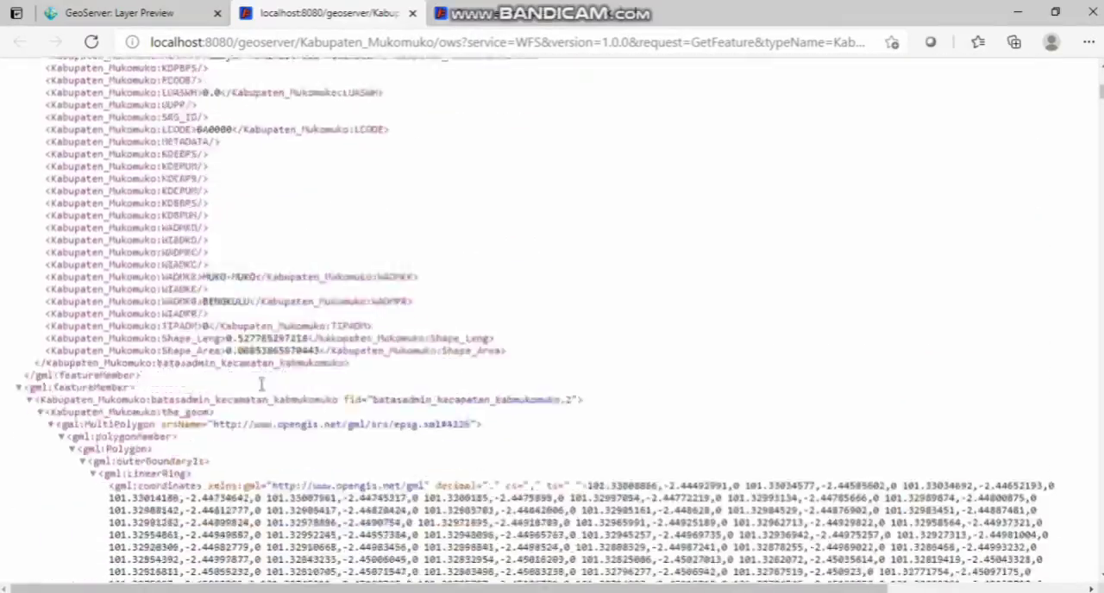
scroll(261, 384, down, 20)
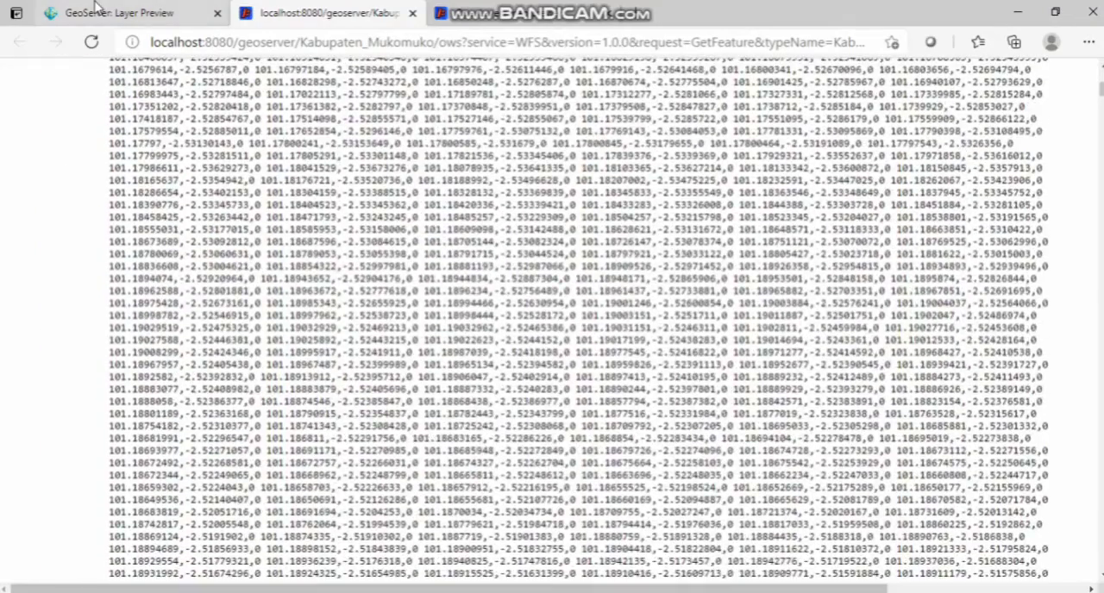
Step: Return to the layer preview list and output the batasadmin_kecamatan_kabmukomuko layer in the WFS KML format
click(119, 13)
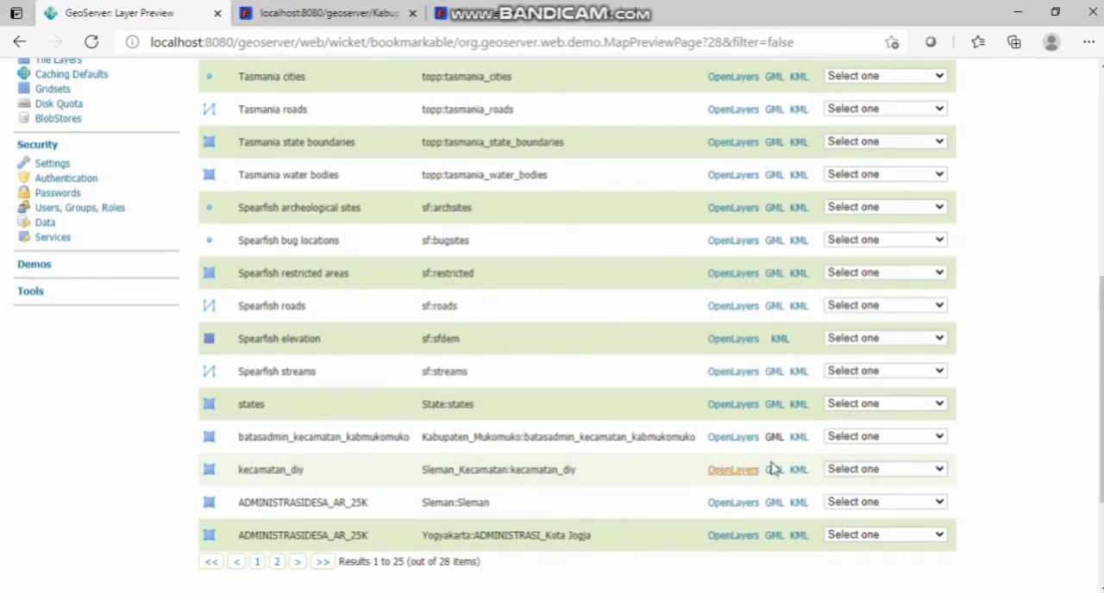
click(914, 440)
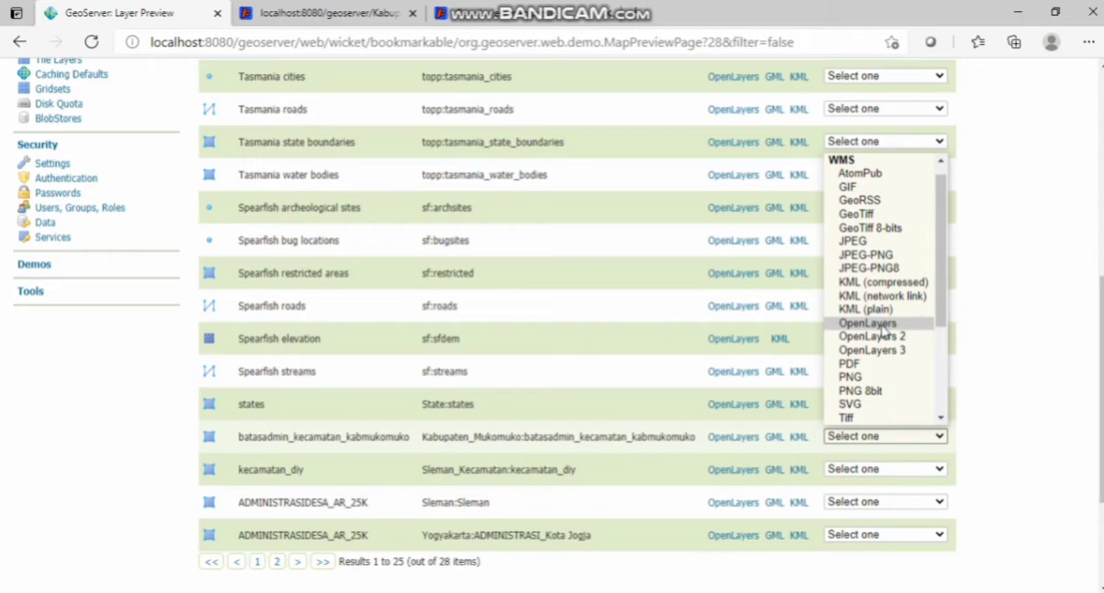
scroll(869, 356, down, 2)
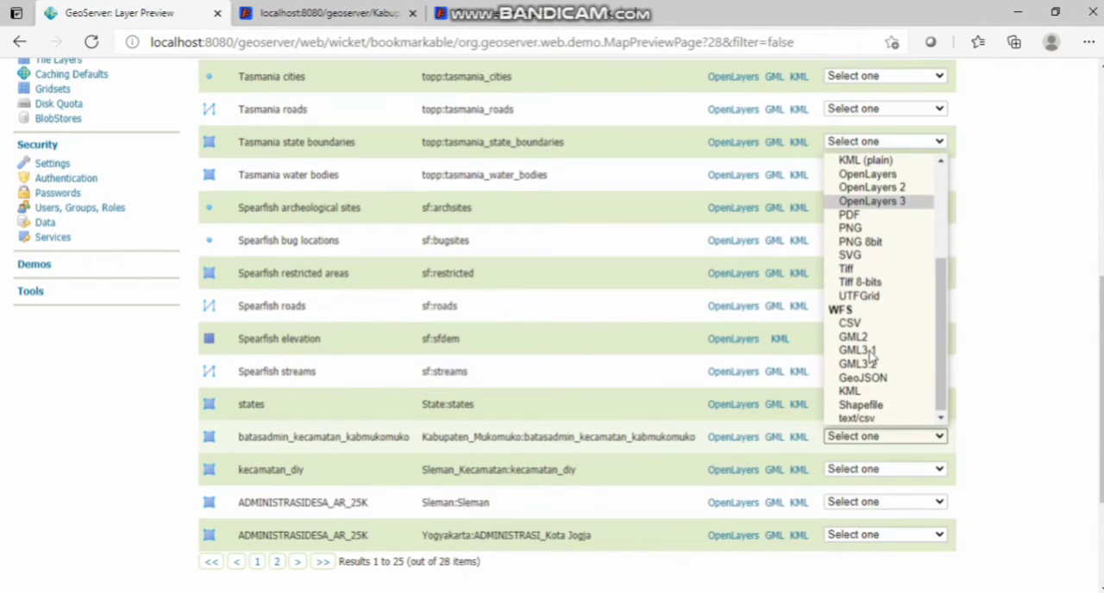
click(871, 393)
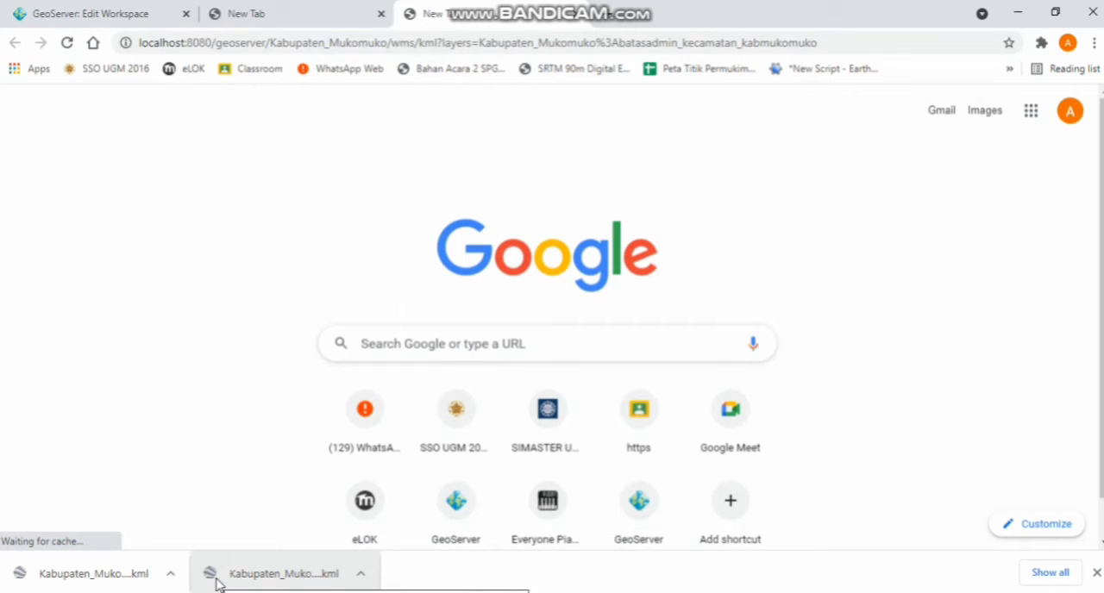
Step: Open the downloaded Kabupaten_Mukomuko KML file in Google Earth Pro and view the whole district
click(217, 584)
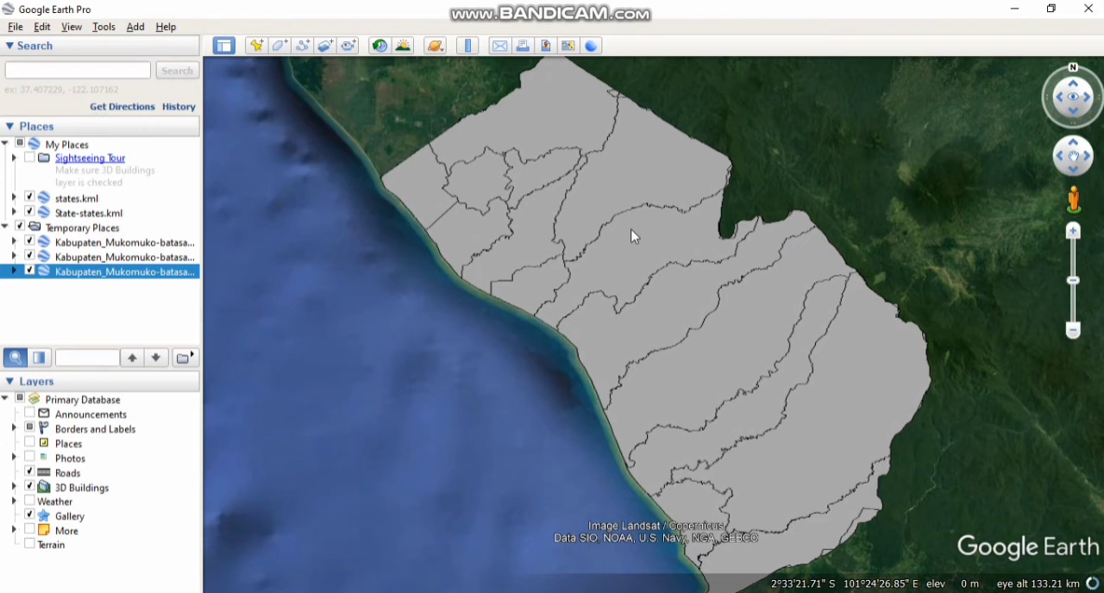
scroll(633, 237, down, 3)
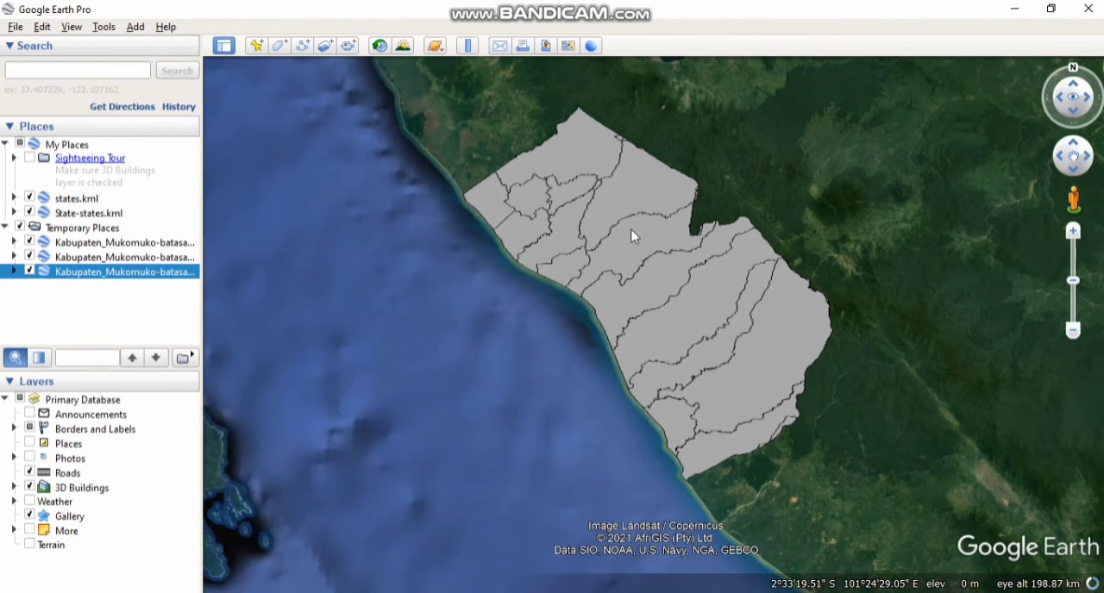
click(621, 199)
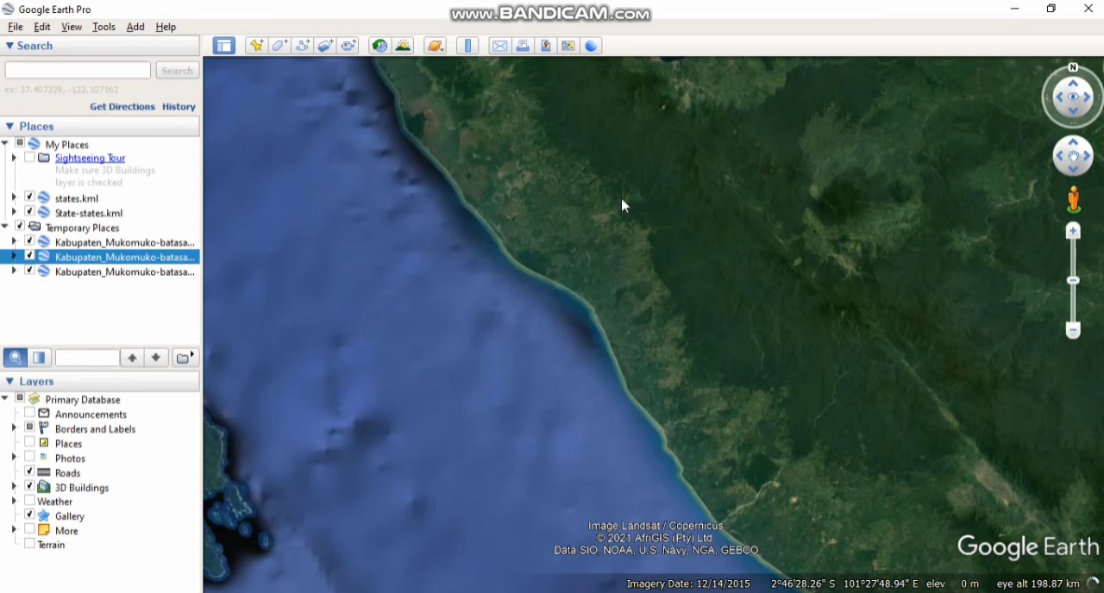
click(634, 300)
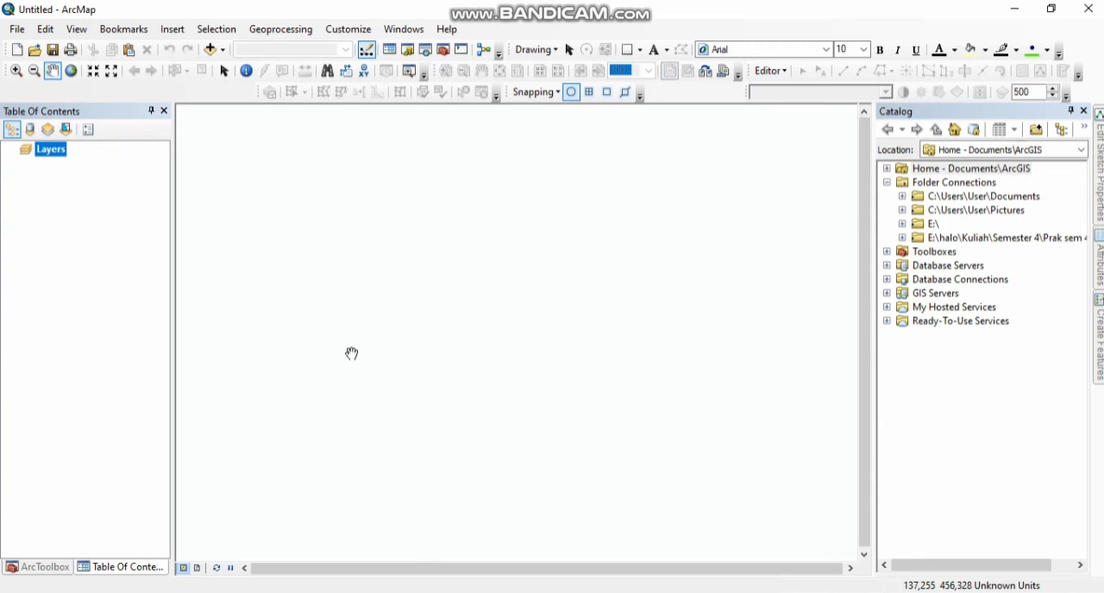
Step: Switch to ArcMap and add the ADMINISTRASIKECAMATAN_AR_50K.shp shapefile from the Muko-Muko administration folder to the empty data frame
right_click(57, 153)
click(121, 162)
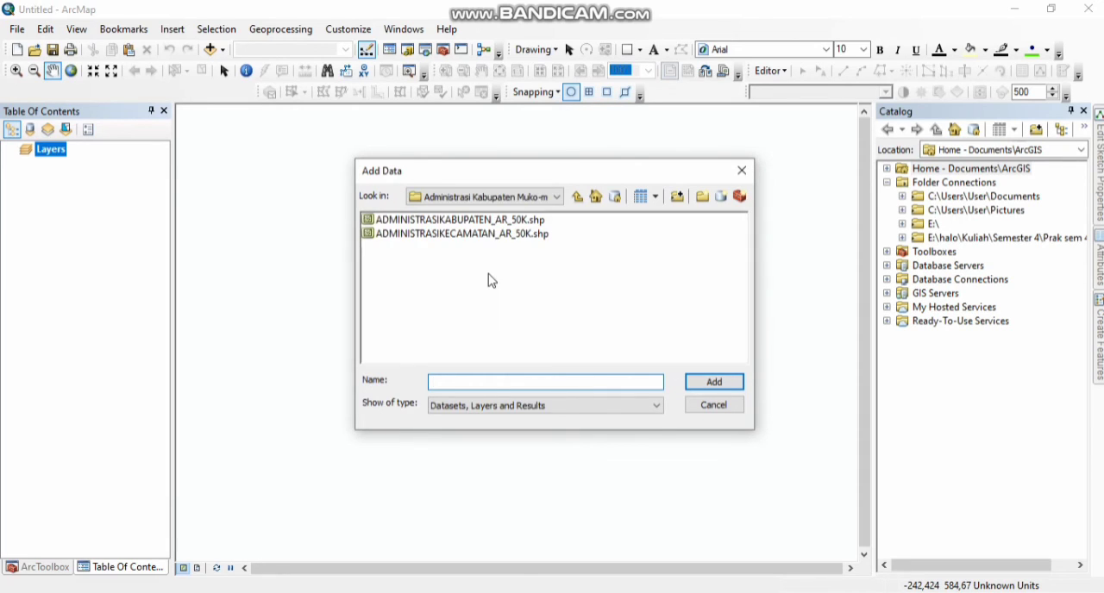
click(465, 233)
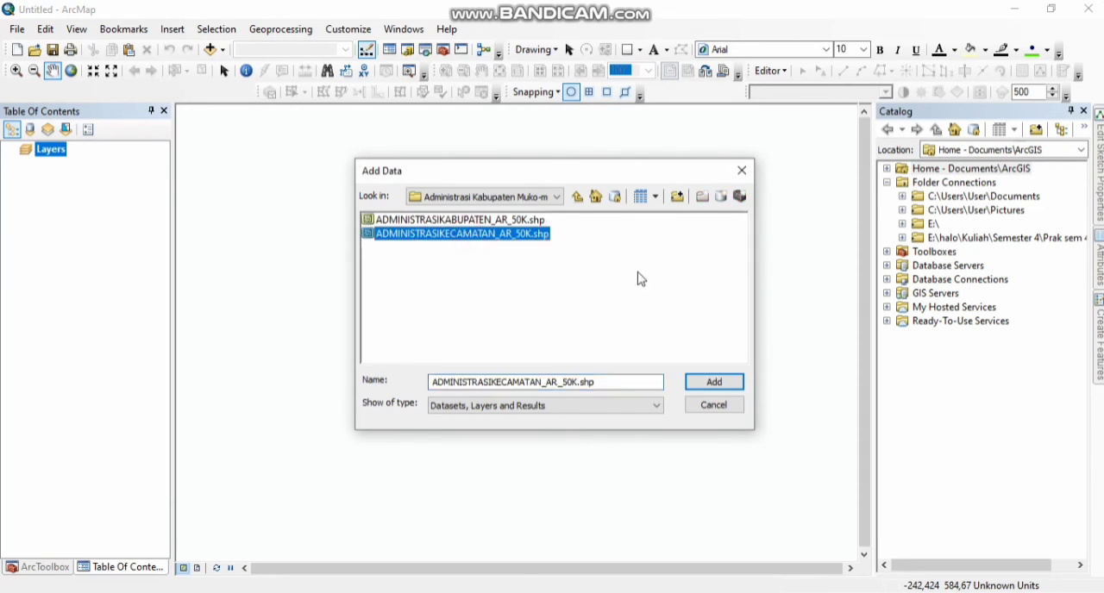
click(728, 387)
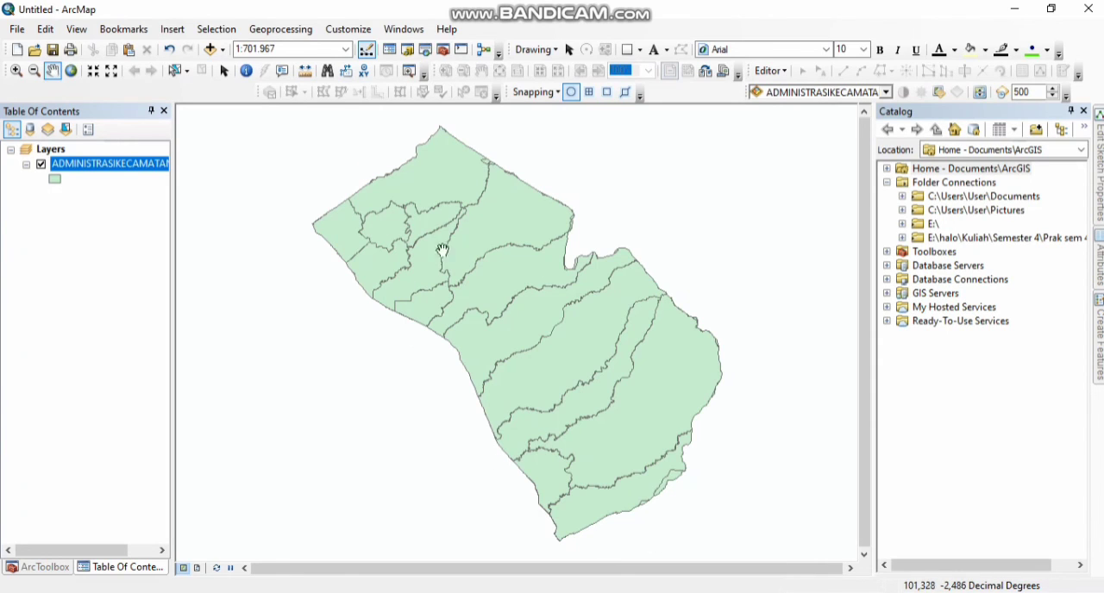
Step: Symbolize the ADMINISTRASIKECAMATAN_AR_50K layer by unique values of the NAMOBJ field, adding all values
click(81, 164)
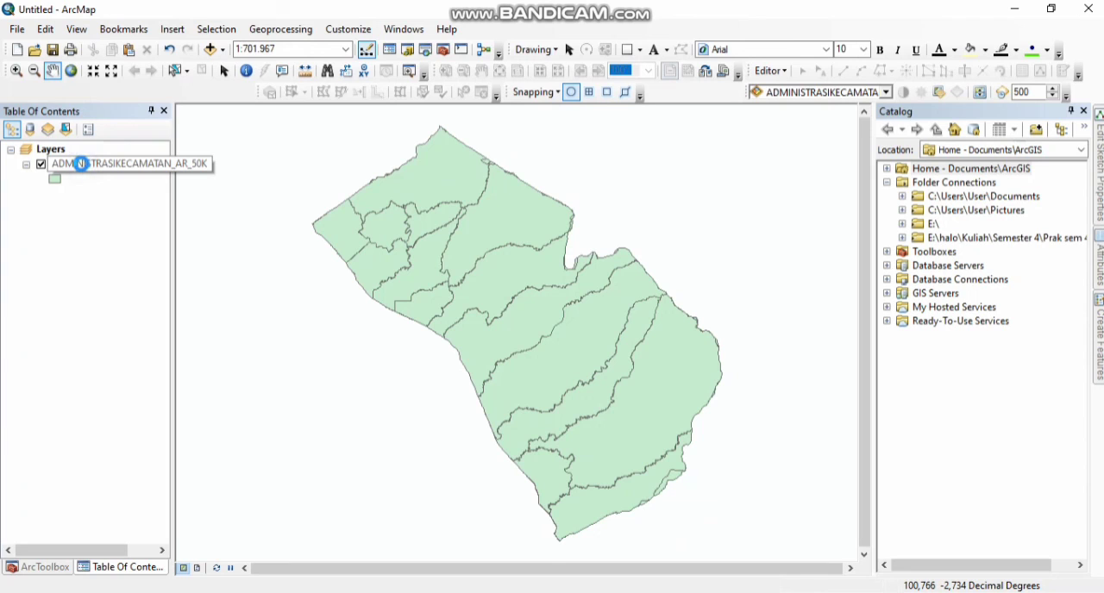
right_click(81, 163)
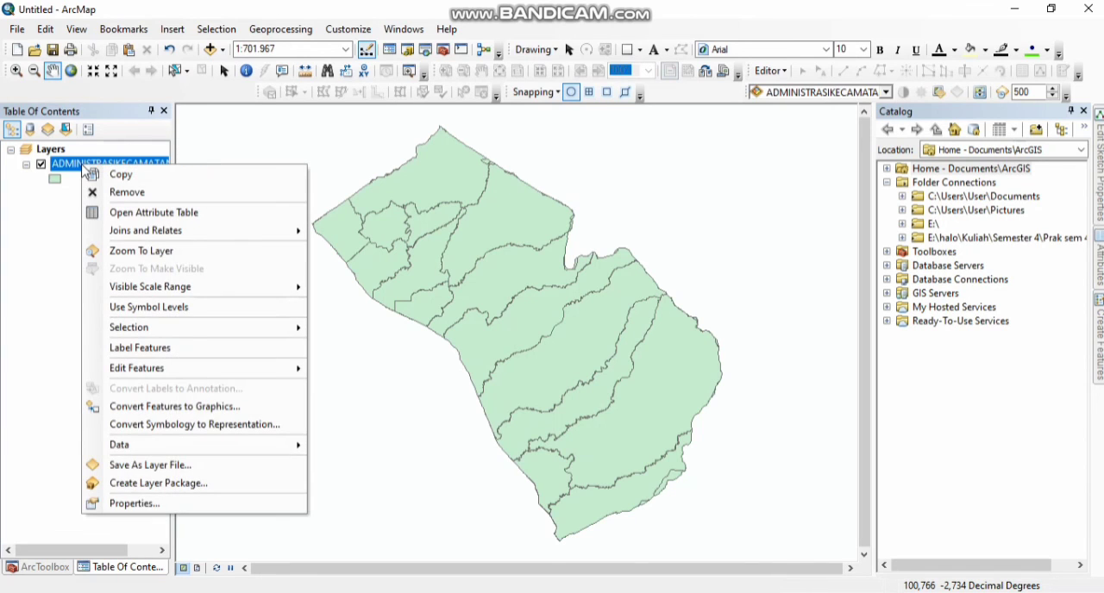
click(199, 507)
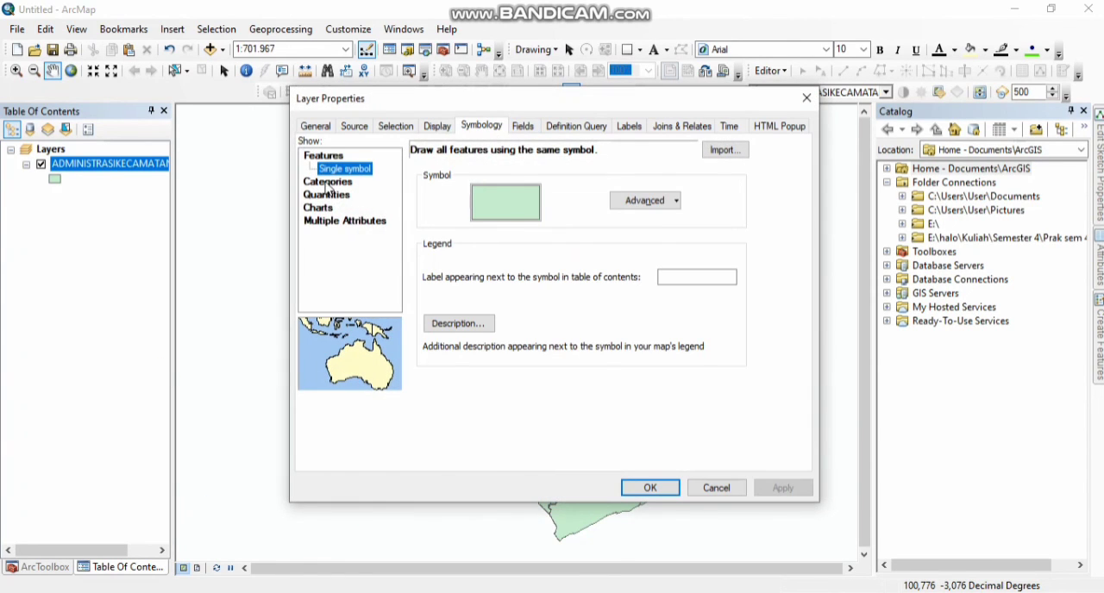
click(326, 182)
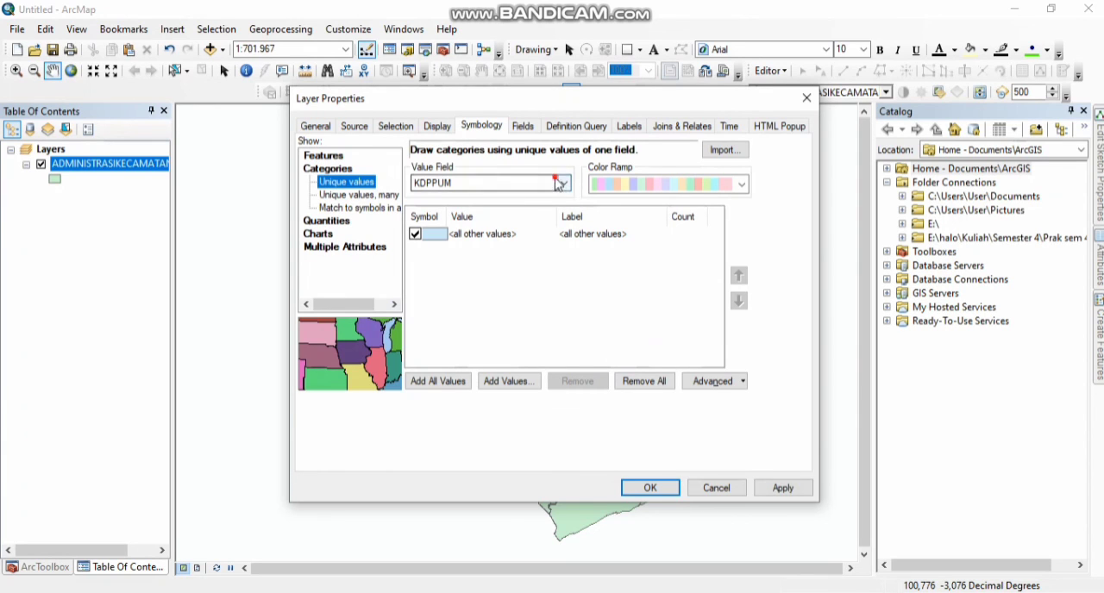
click(564, 184)
click(447, 208)
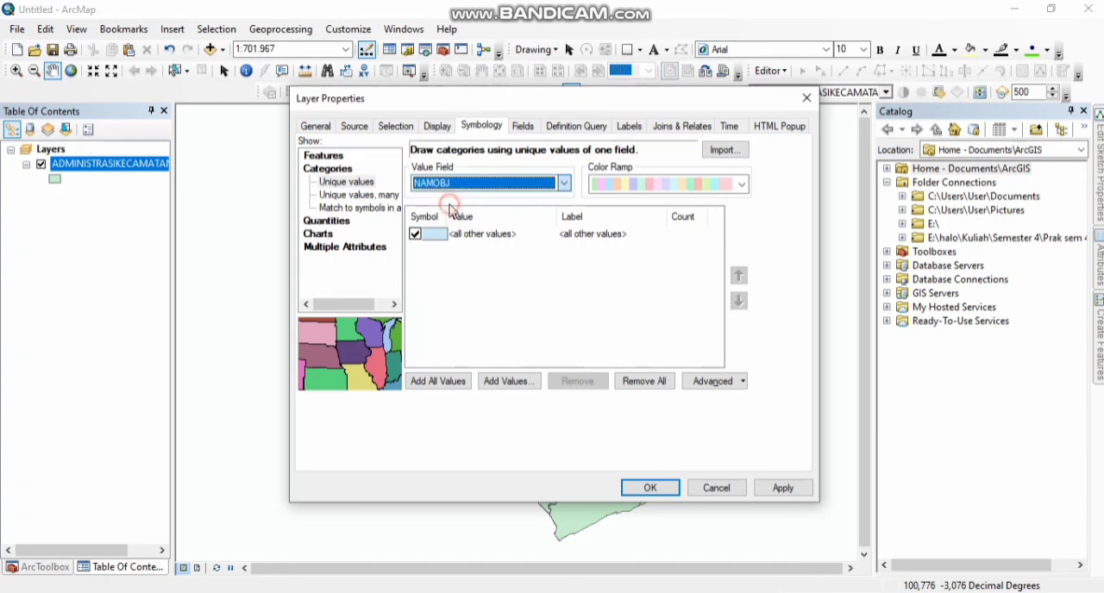
click(456, 384)
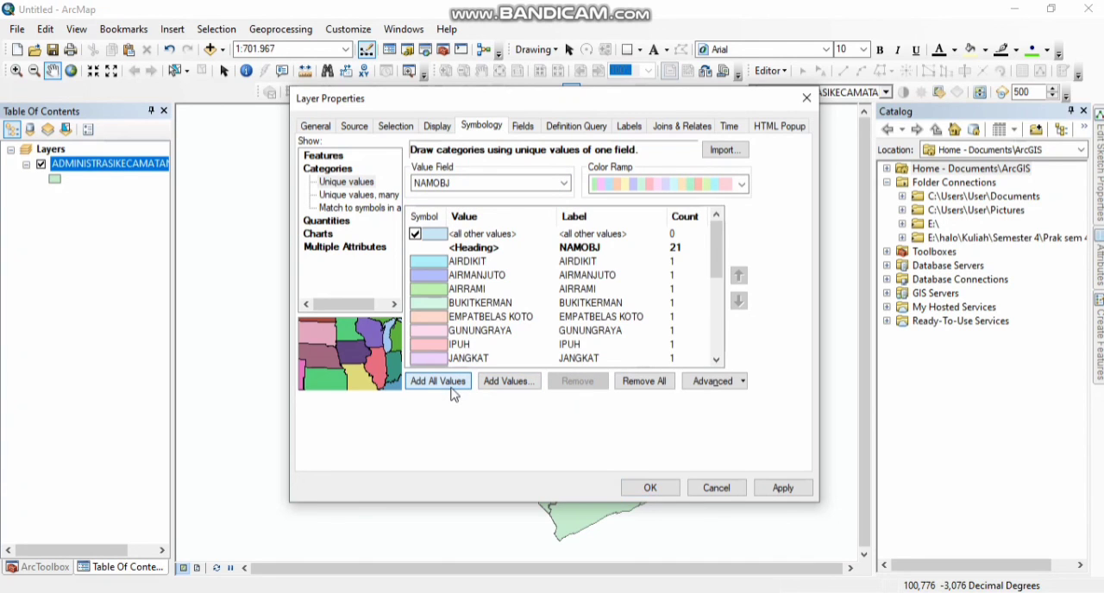
click(649, 488)
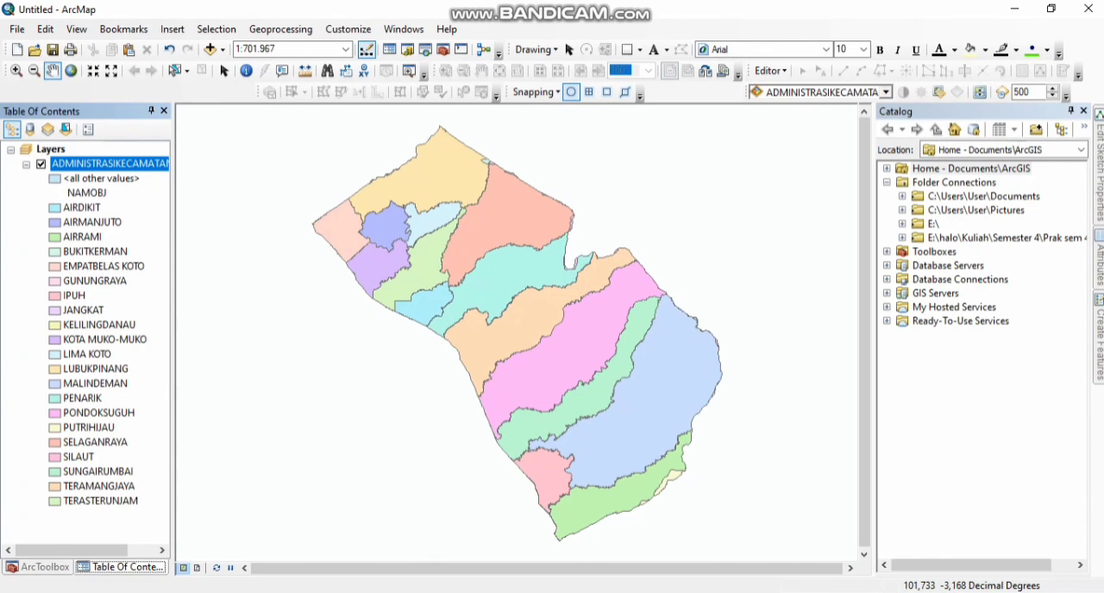
click(602, 592)
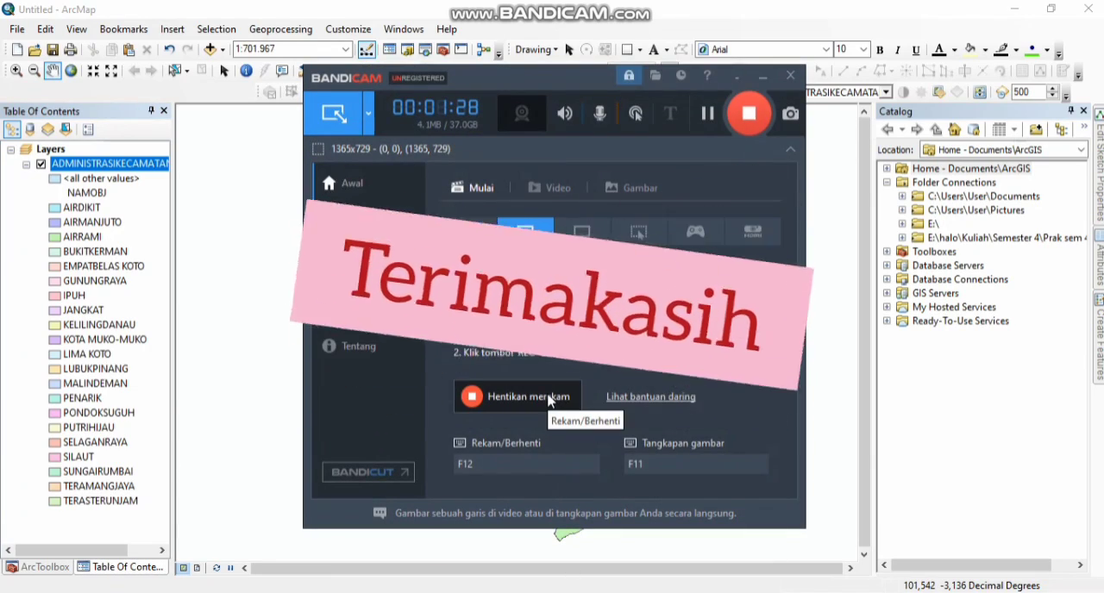